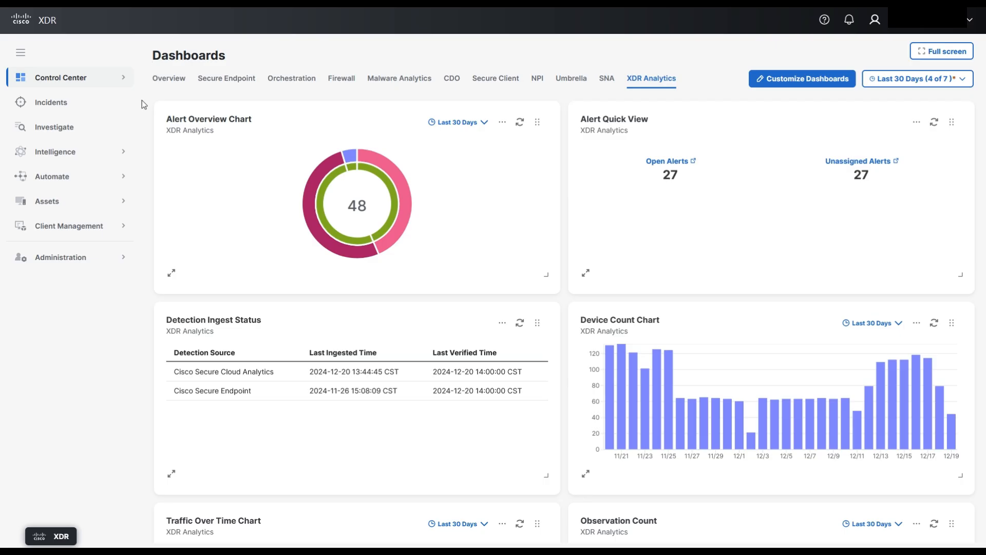
- Open the list of client management profiles to review the default profiles
{"action": "left_click", "coordinate": [63, 226]}
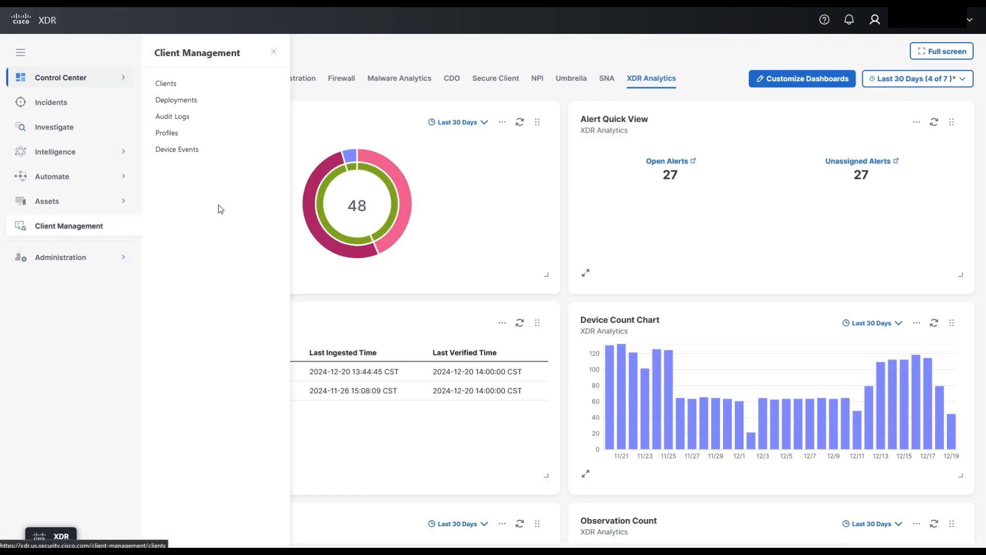
{"action": "left_click", "coordinate": [177, 136]}
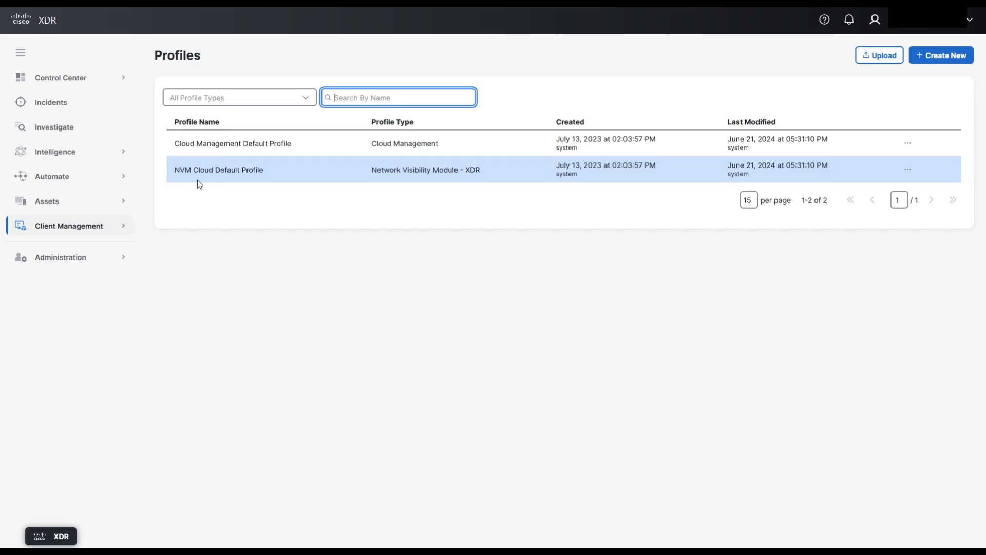
- From the client management deployments, make a copy of XDR Default Deployment for Windows / amd64
{"action": "left_click", "coordinate": [126, 230]}
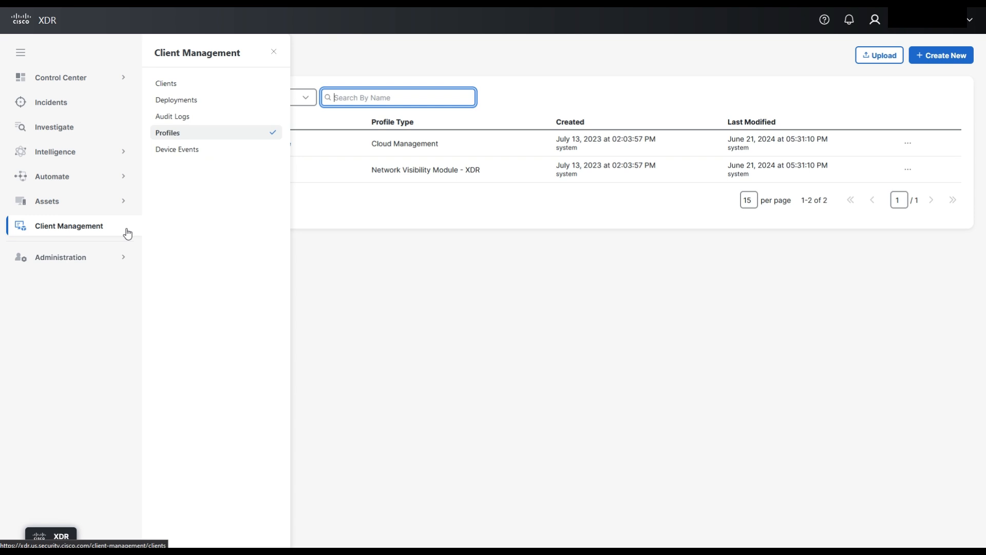
{"action": "left_click", "coordinate": [184, 100]}
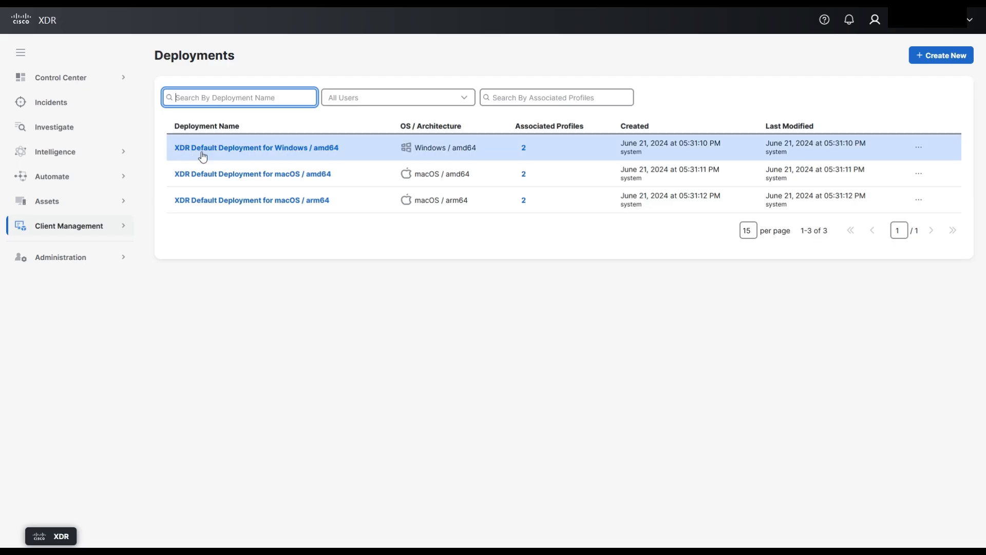
{"action": "left_click", "coordinate": [787, 186]}
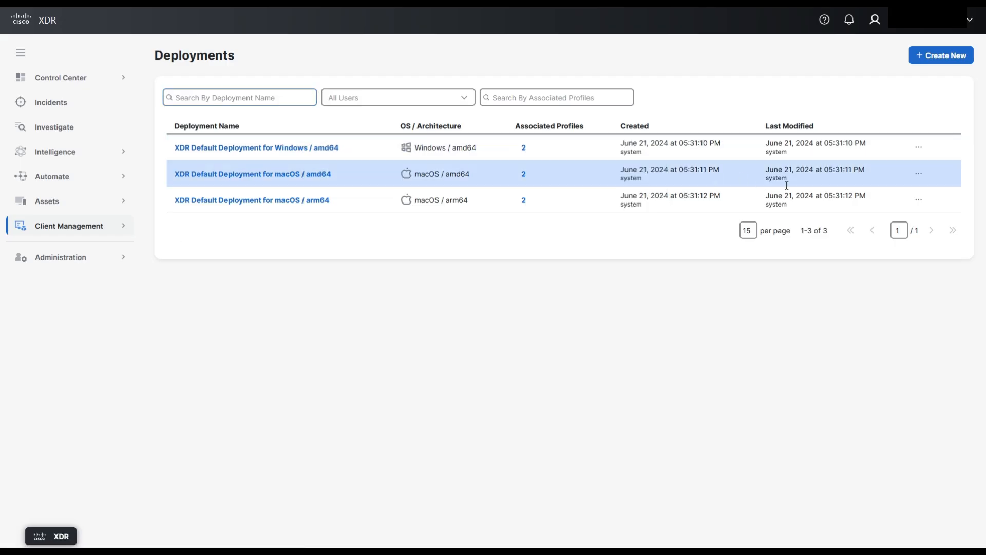
{"action": "left_click", "coordinate": [919, 150]}
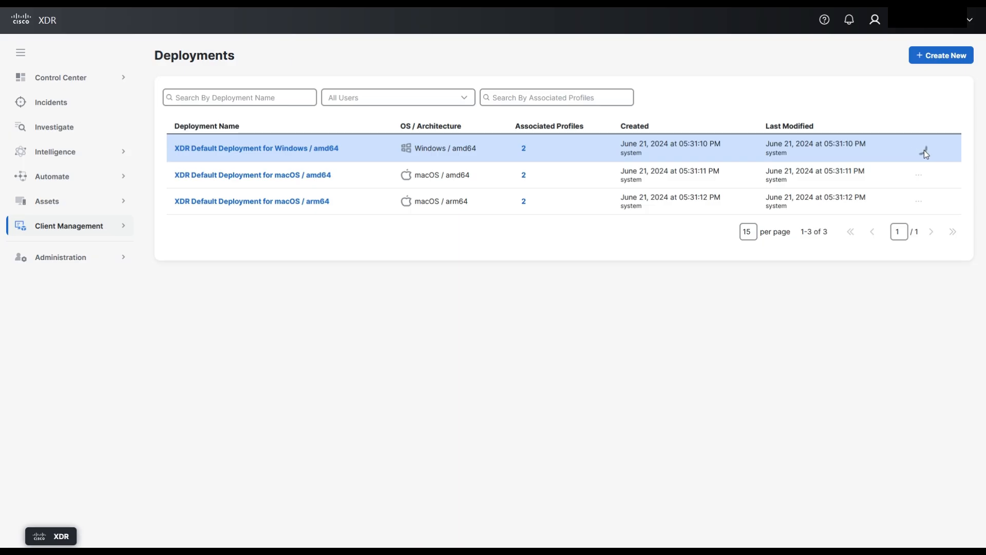
{"action": "left_click", "coordinate": [925, 153]}
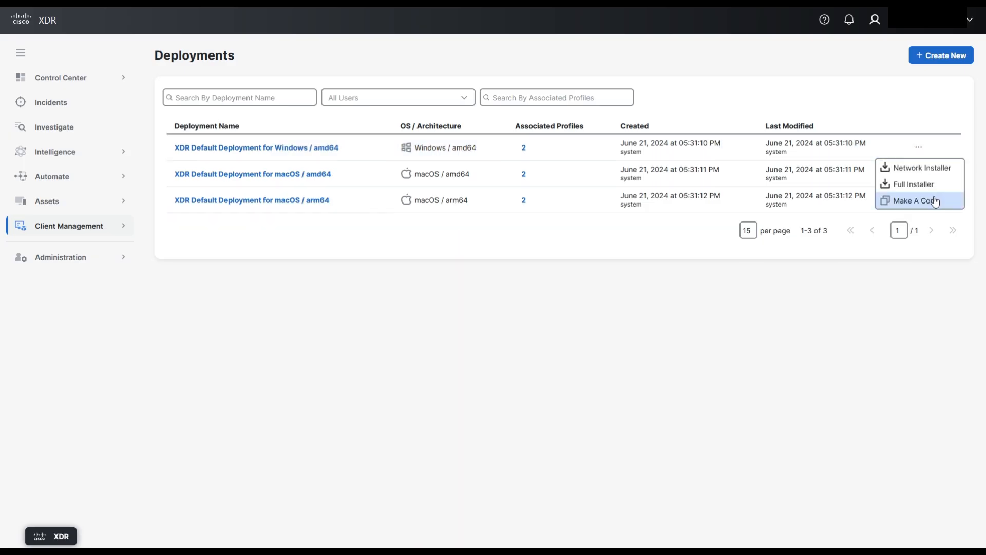
{"action": "left_click", "coordinate": [919, 207]}
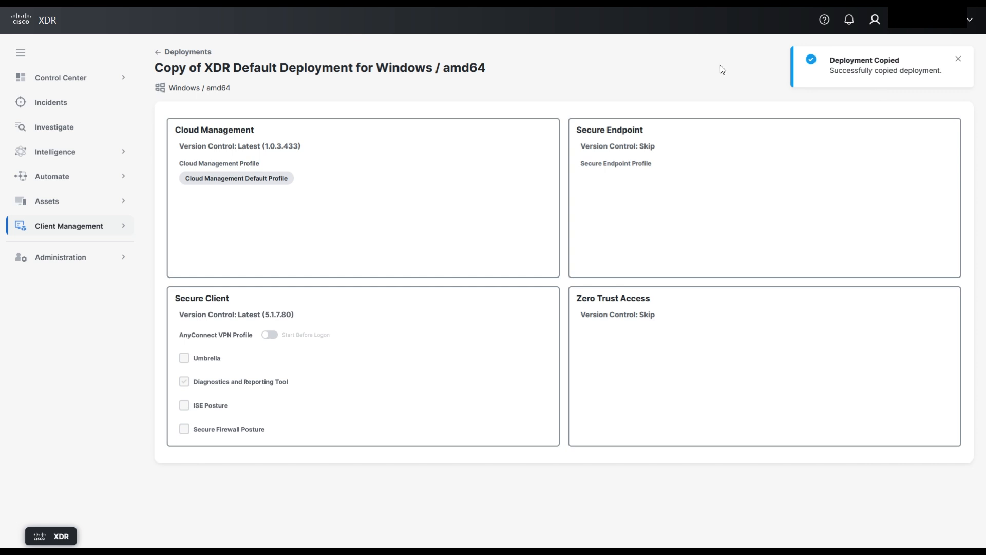
{"action": "left_click", "coordinate": [959, 61]}
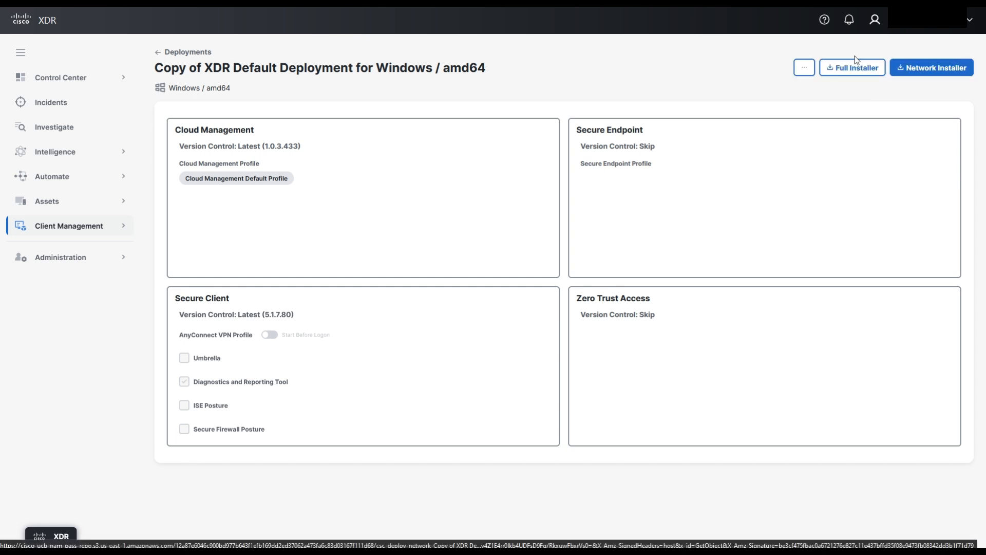
- Edit the copied deployment and rename it Example XDR Default Deployment for Windows / amd64
{"action": "left_click", "coordinate": [805, 75]}
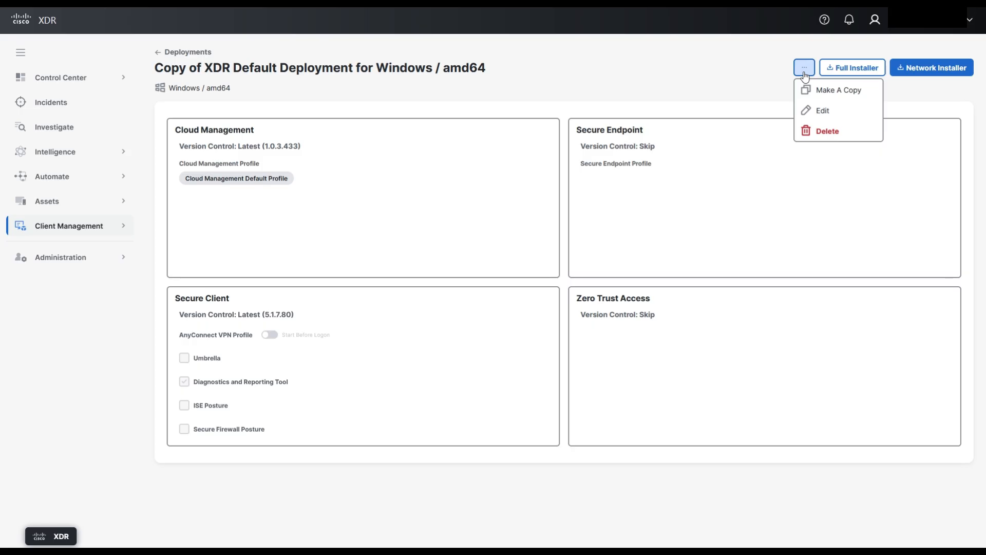
{"action": "left_click", "coordinate": [816, 113]}
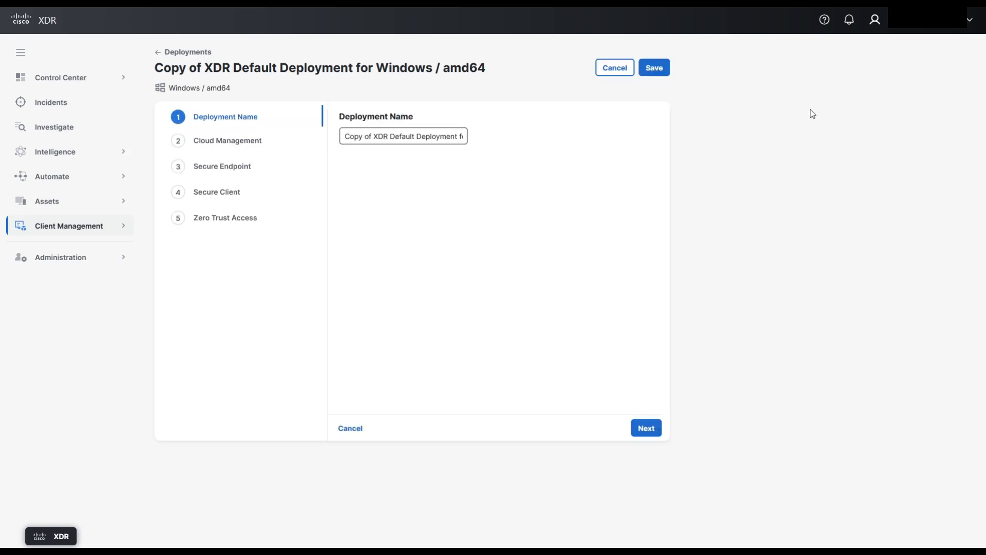
{"action": "left_click_drag", "start_coordinate": [343, 137], "coordinate": [372, 133]}
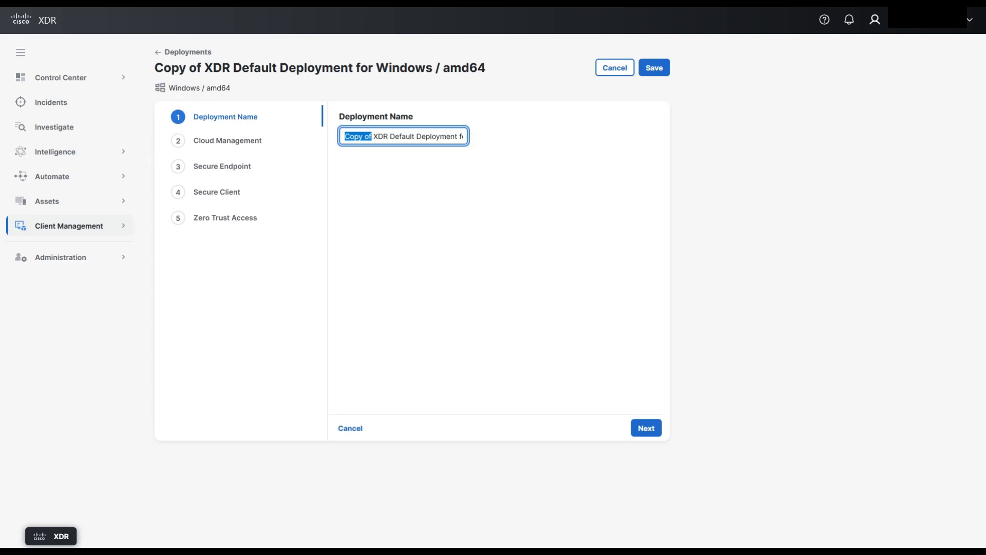
{"action": "type", "text": "Example"}
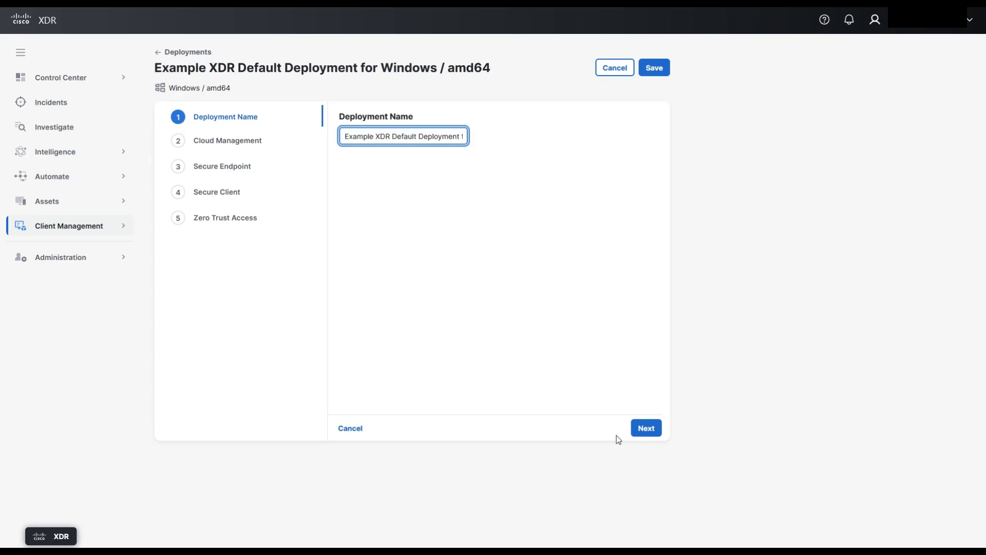
{"action": "left_click", "coordinate": [647, 431]}
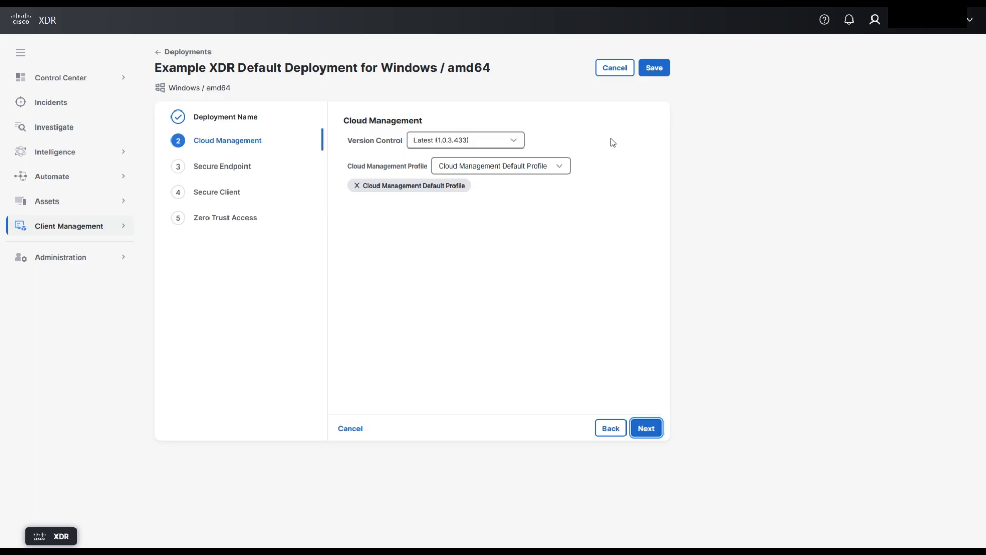
- Keep Cloud Management at Latest (1.0.3.433) with Cloud Management Default Profile, and leave Secure Endpoint without a chosen version
{"action": "left_click", "coordinate": [523, 169]}
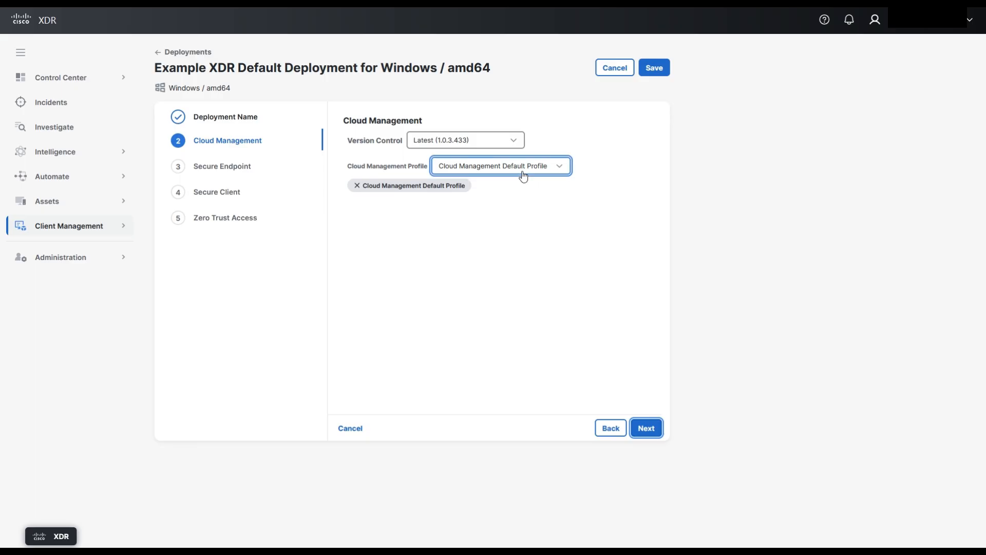
{"action": "left_click", "coordinate": [523, 175]}
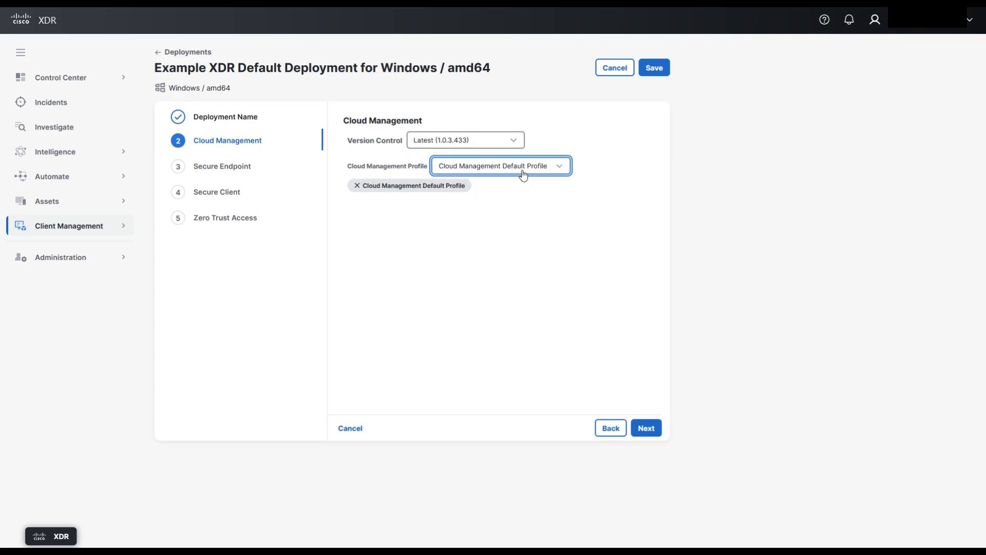
{"action": "left_click", "coordinate": [519, 147]}
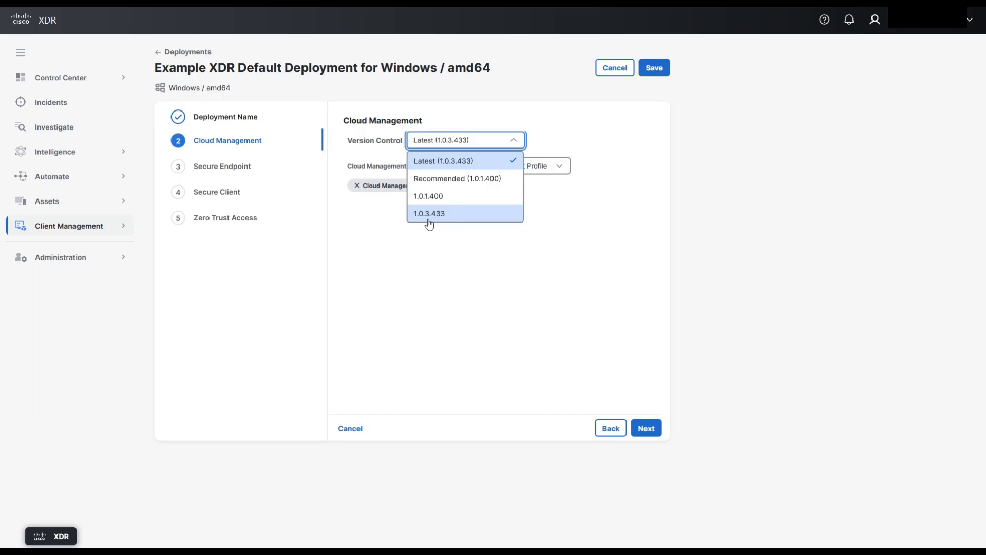
{"action": "left_click", "coordinate": [434, 253]}
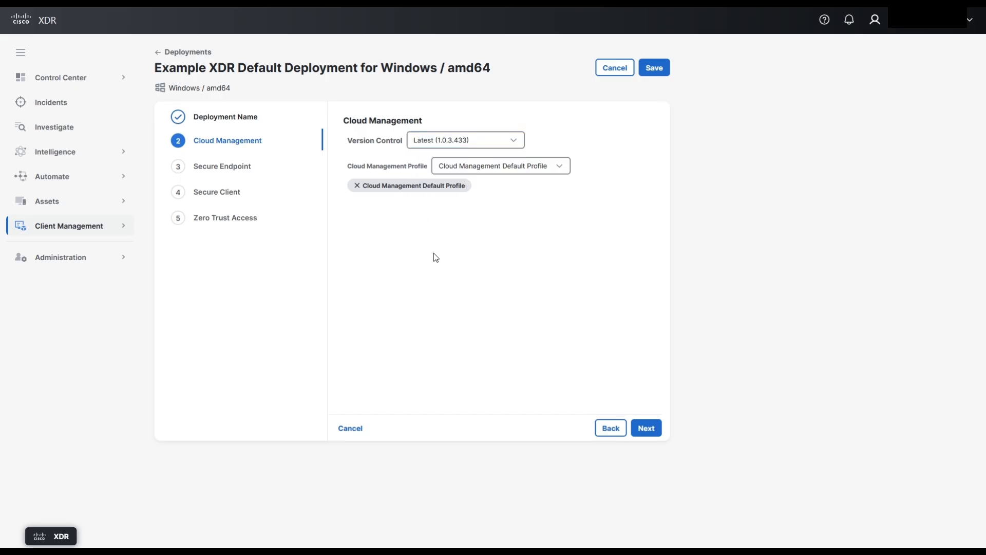
{"action": "left_click", "coordinate": [647, 428]}
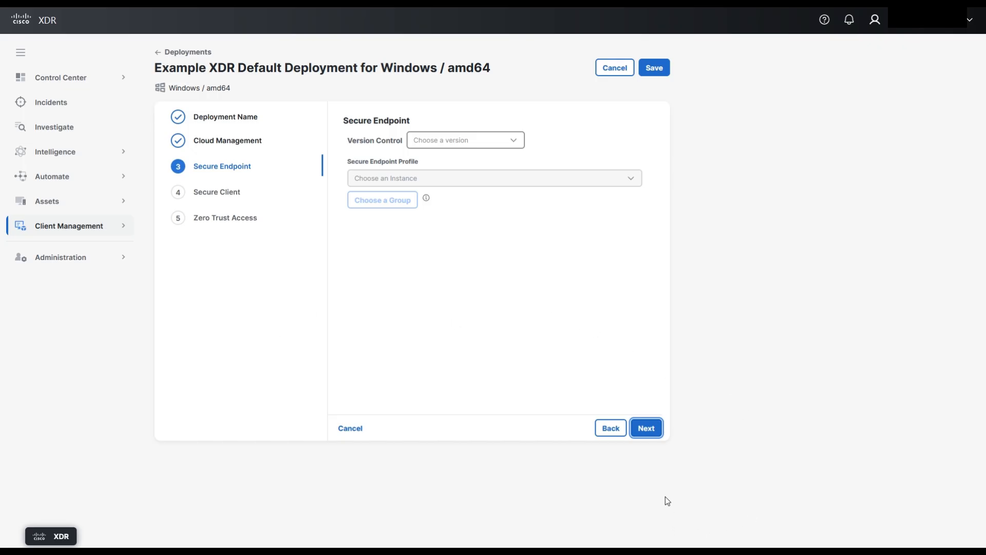
{"action": "left_click", "coordinate": [648, 430]}
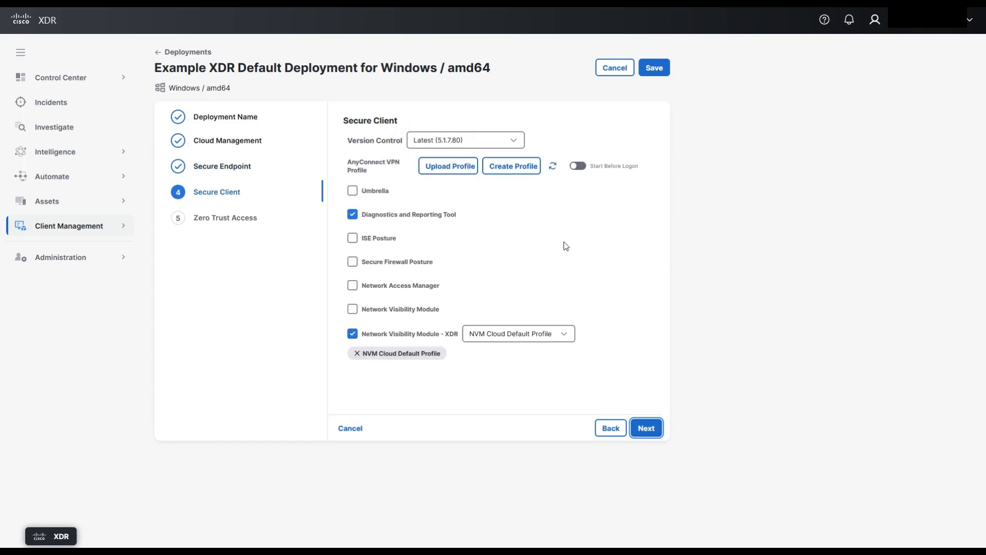
- Set the Secure Client version to Recommended (5.1.6.103) and keep NVM Cloud Default Profile for Network Visibility Module - XDR
{"action": "left_click", "coordinate": [522, 151]}
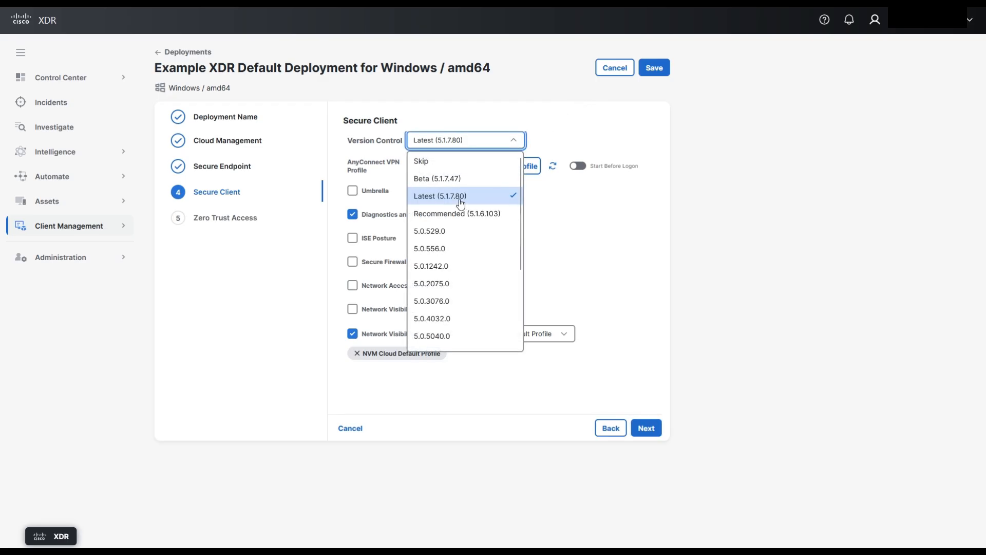
{"action": "scroll", "coordinate": [452, 231], "scroll_direction": "down", "scroll_amount": 3}
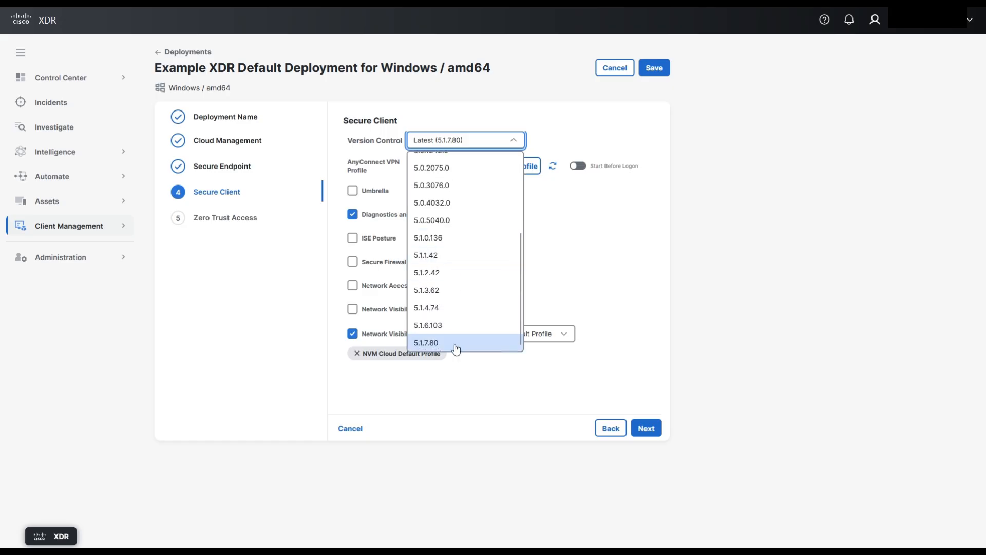
{"action": "scroll", "coordinate": [475, 281], "scroll_direction": "up", "scroll_amount": 3}
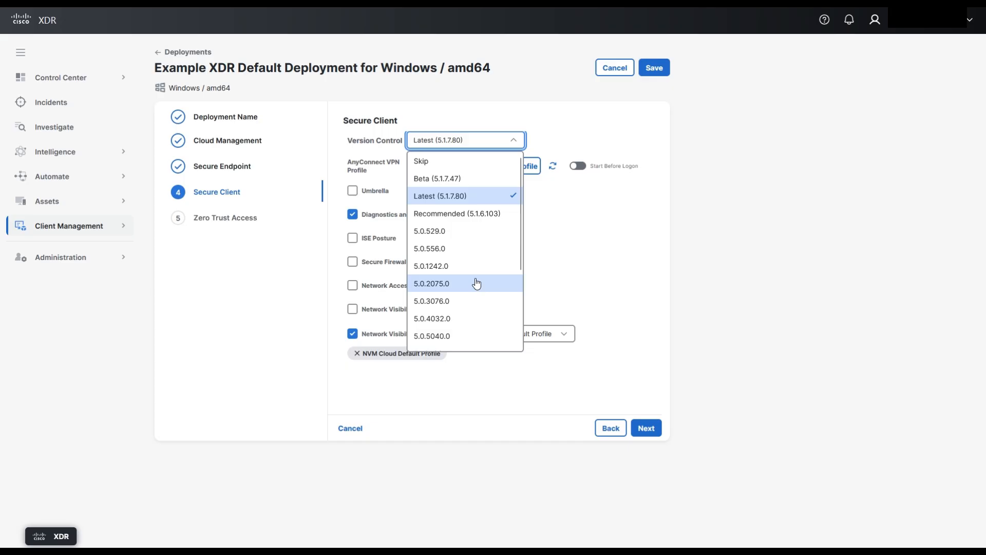
{"action": "left_click", "coordinate": [487, 216]}
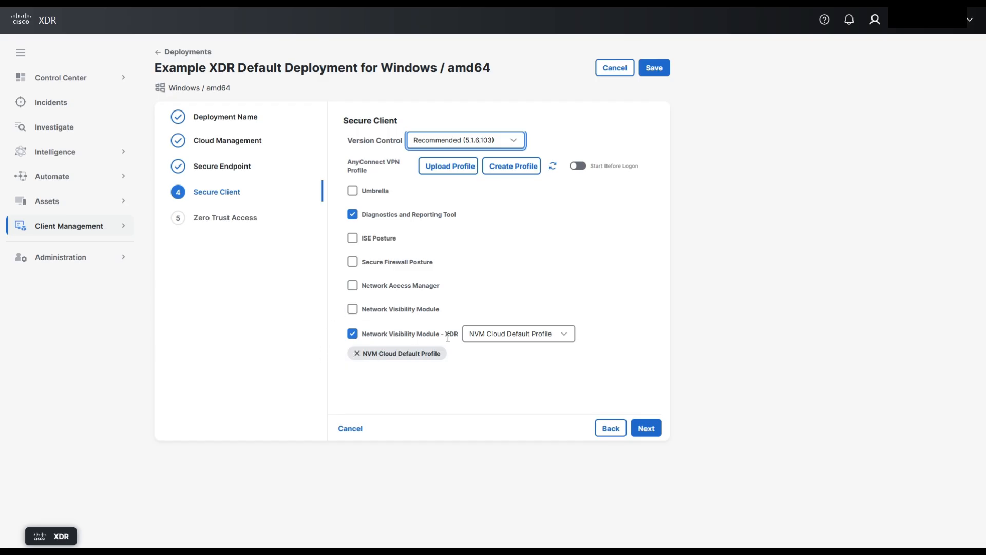
{"action": "left_click", "coordinate": [561, 335]}
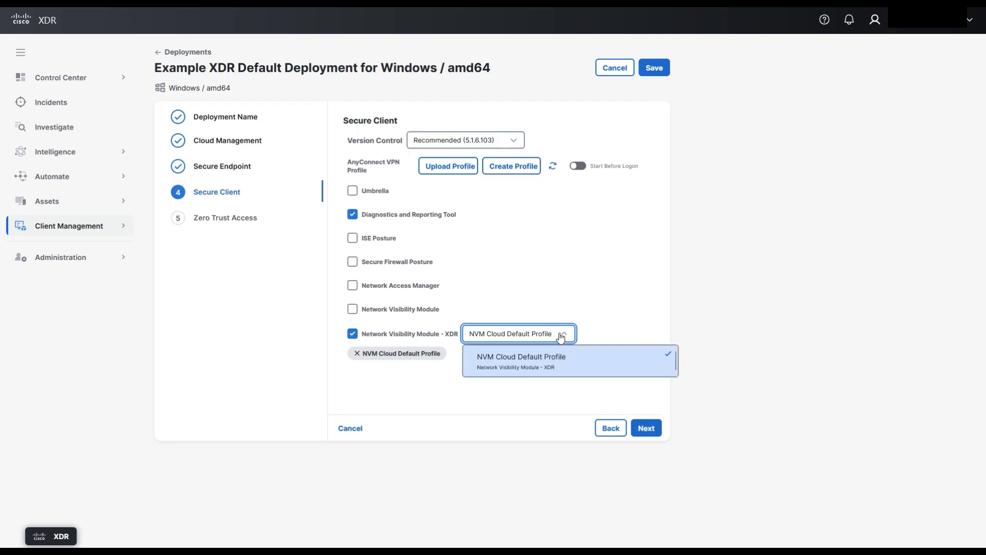
{"action": "left_click", "coordinate": [561, 336]}
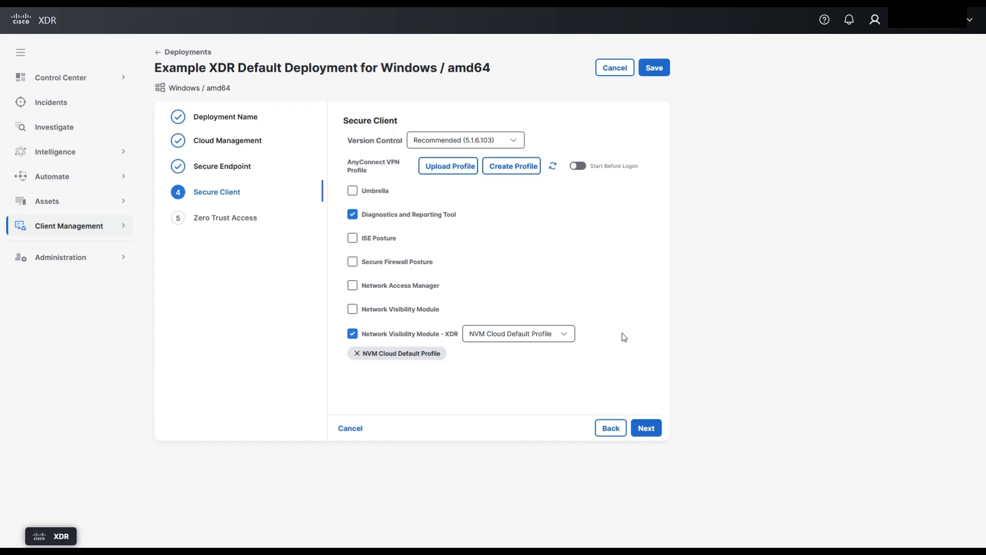
{"action": "left_click", "coordinate": [643, 433]}
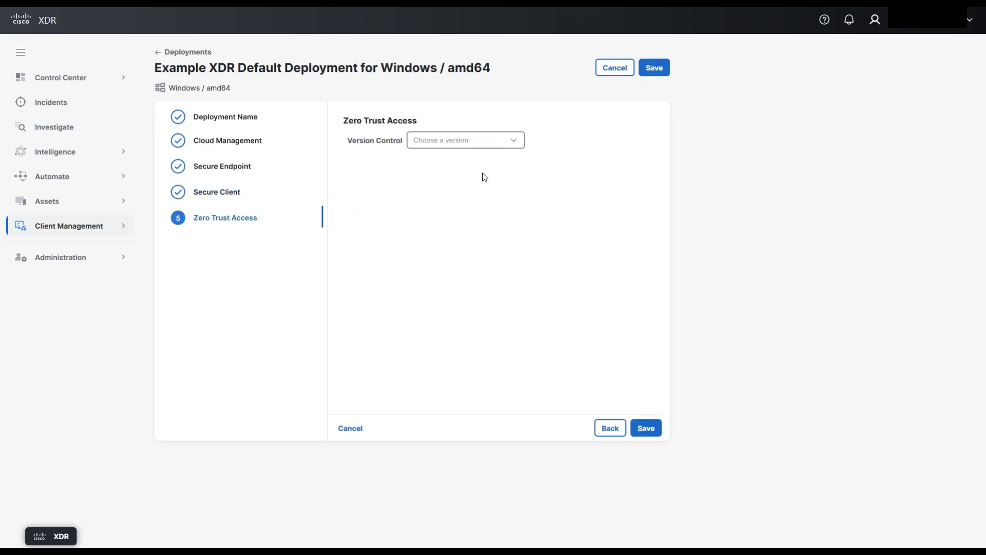
- Set the Zero Trust Access version control to Skip and save the deployment
{"action": "left_click", "coordinate": [505, 147]}
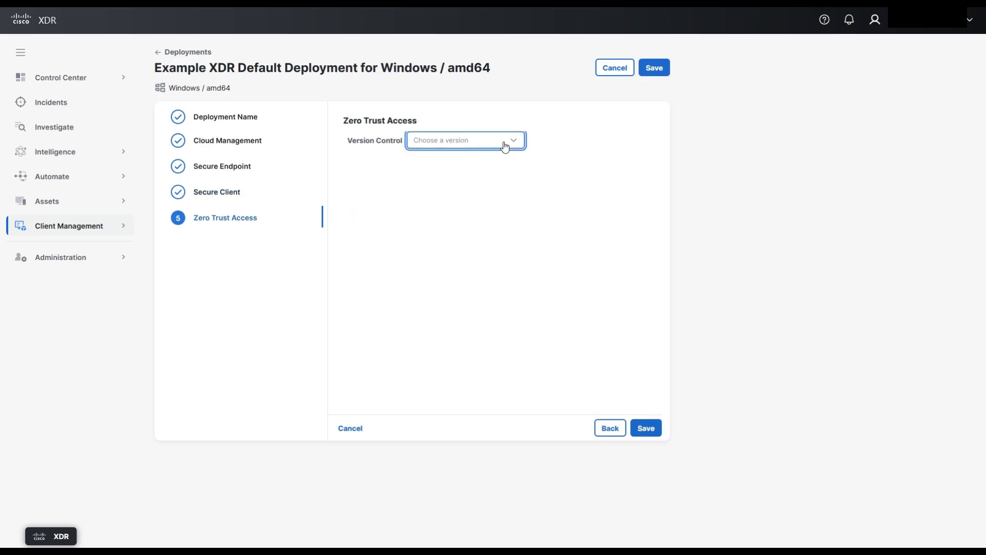
{"action": "left_click", "coordinate": [506, 148]}
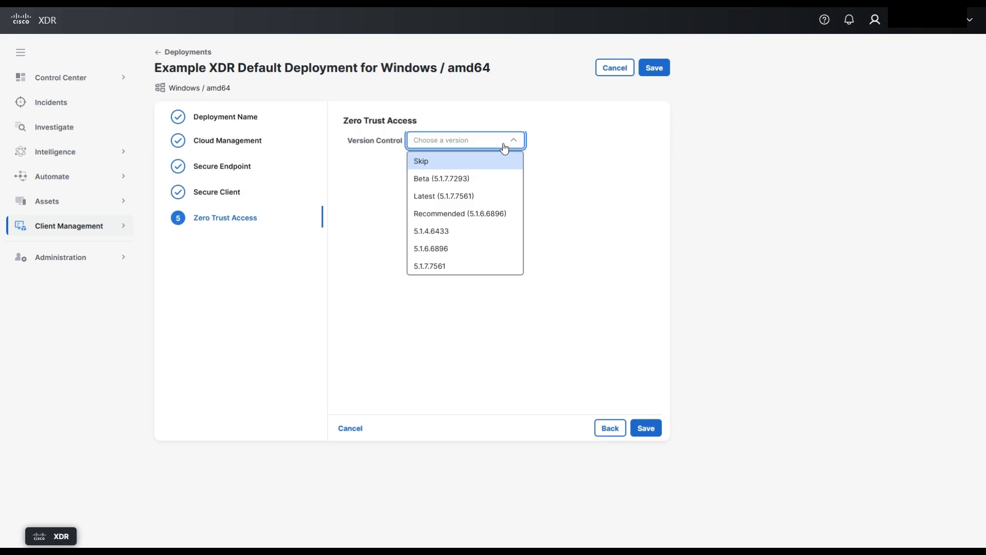
{"action": "left_click", "coordinate": [426, 164]}
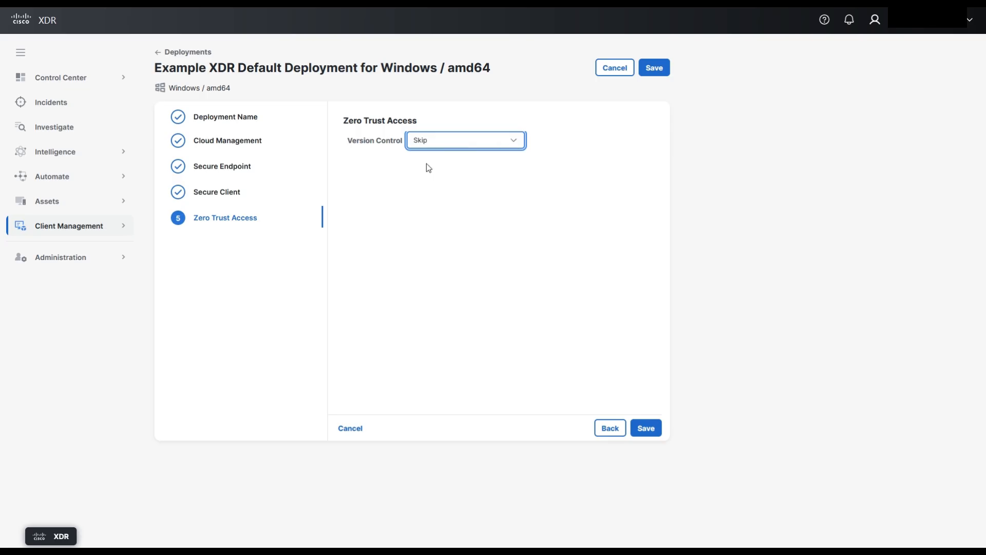
{"action": "left_click", "coordinate": [656, 434]}
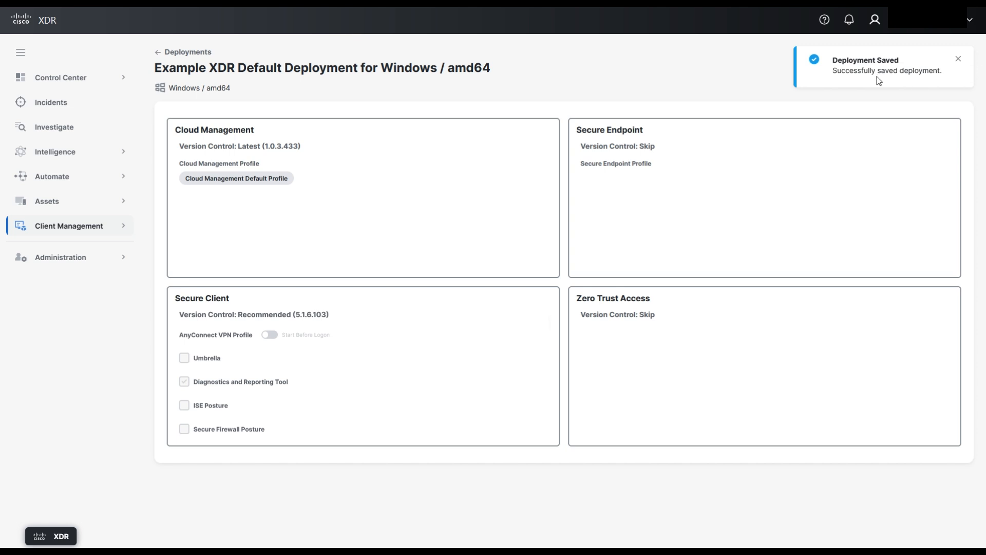
{"action": "left_click", "coordinate": [959, 60]}
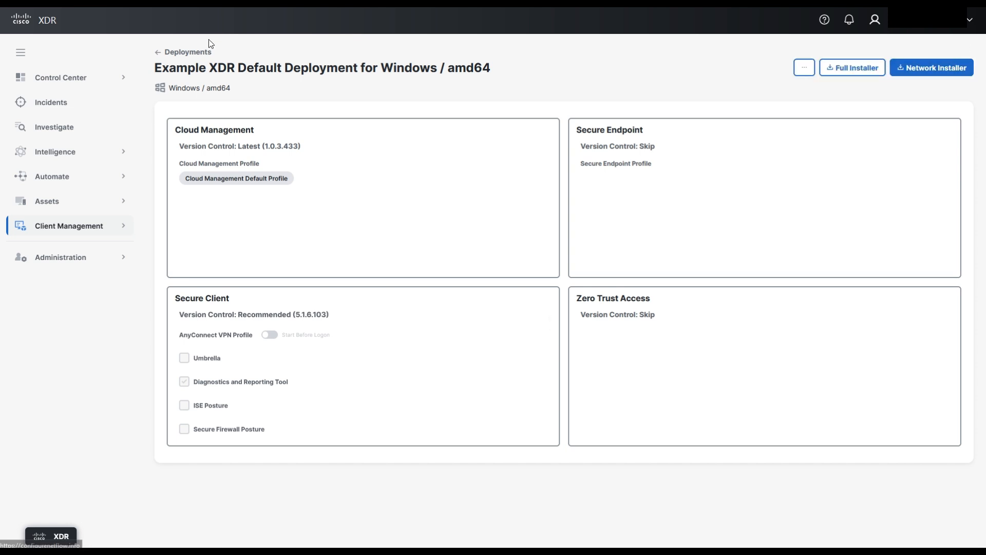
- Return to the deployments list and download the full installer for Example XDR Default Deployment for Windows / amd64
{"action": "left_click", "coordinate": [186, 53]}
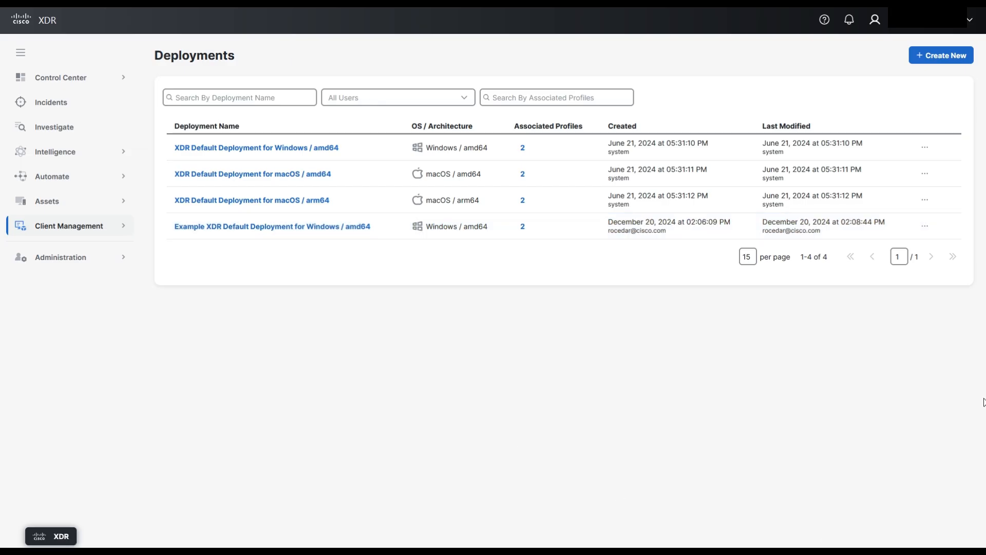
{"action": "left_click", "coordinate": [925, 228]}
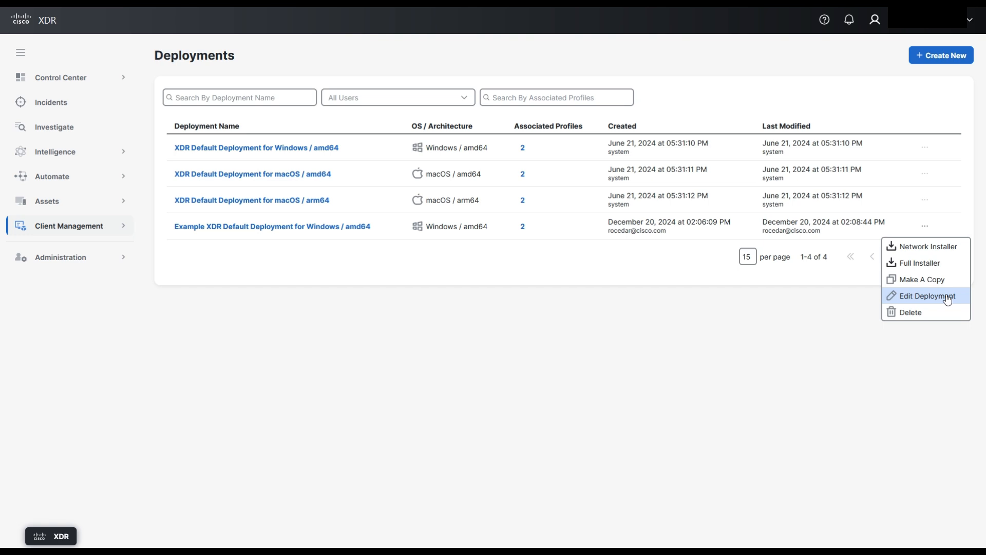
{"action": "left_click", "coordinate": [925, 270]}
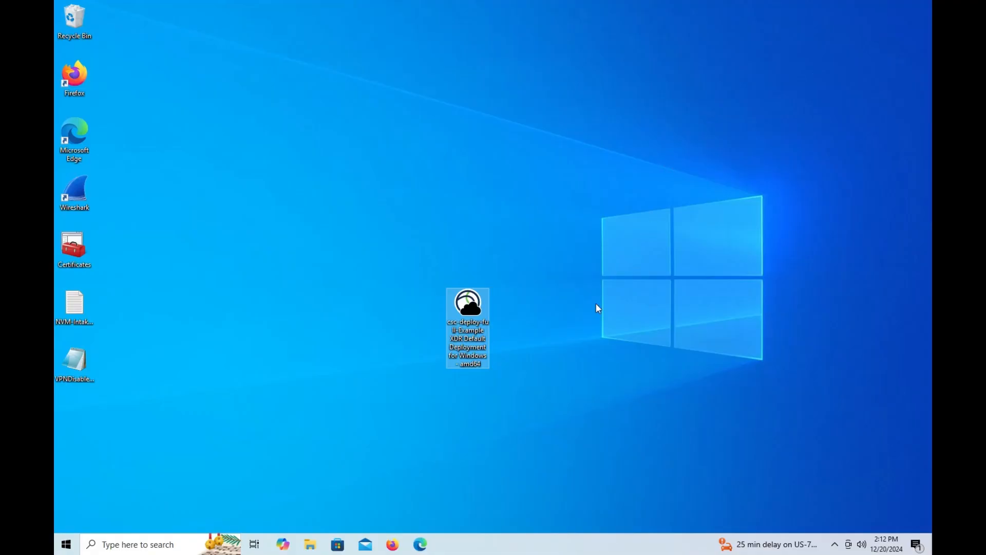
- Run the Example XDR Default Deployment installer with permission to change the device, install the pending Secure Client modules, and close the deployment tool
{"action": "mouse_move", "coordinate": [468, 365]}
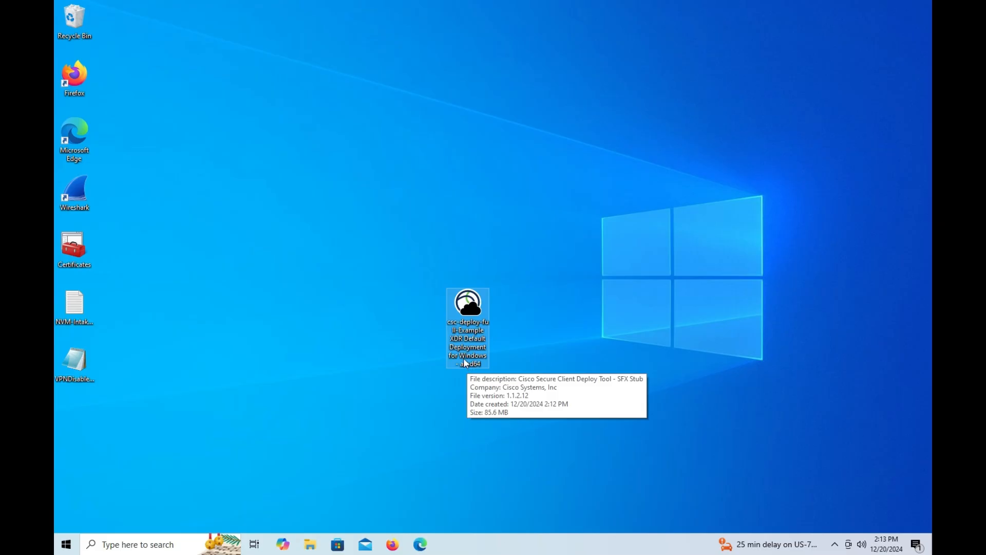
{"action": "double_click", "coordinate": [469, 299]}
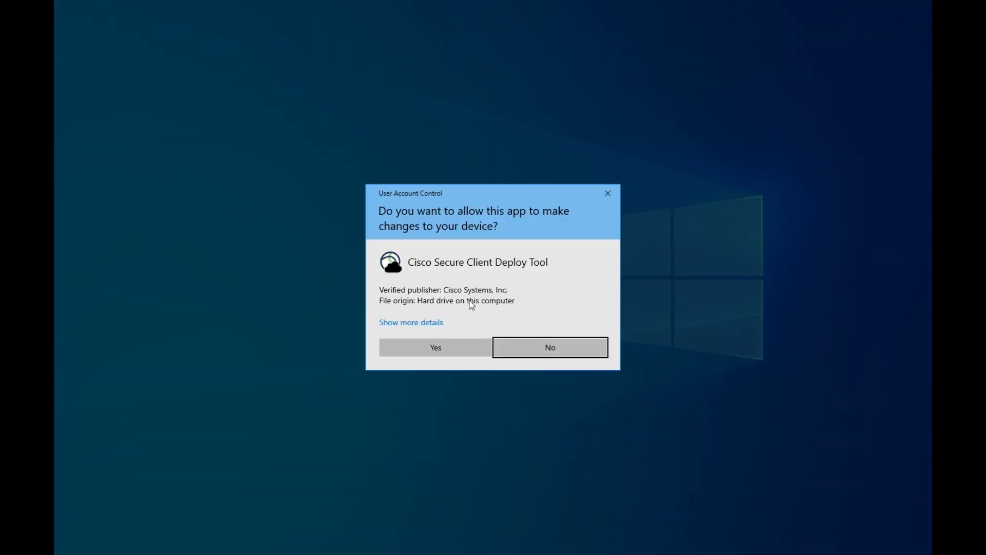
{"action": "left_click", "coordinate": [444, 355]}
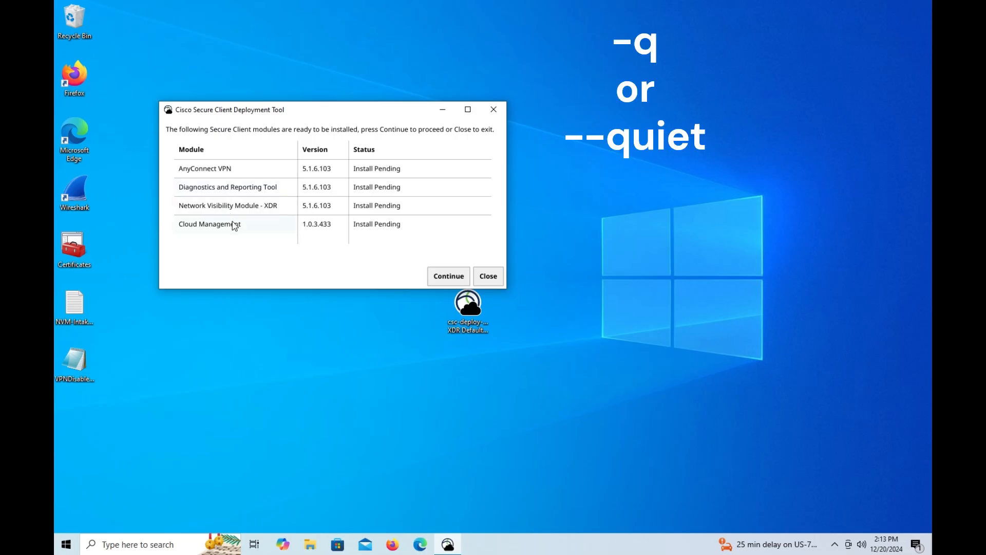
{"action": "left_click", "coordinate": [449, 278]}
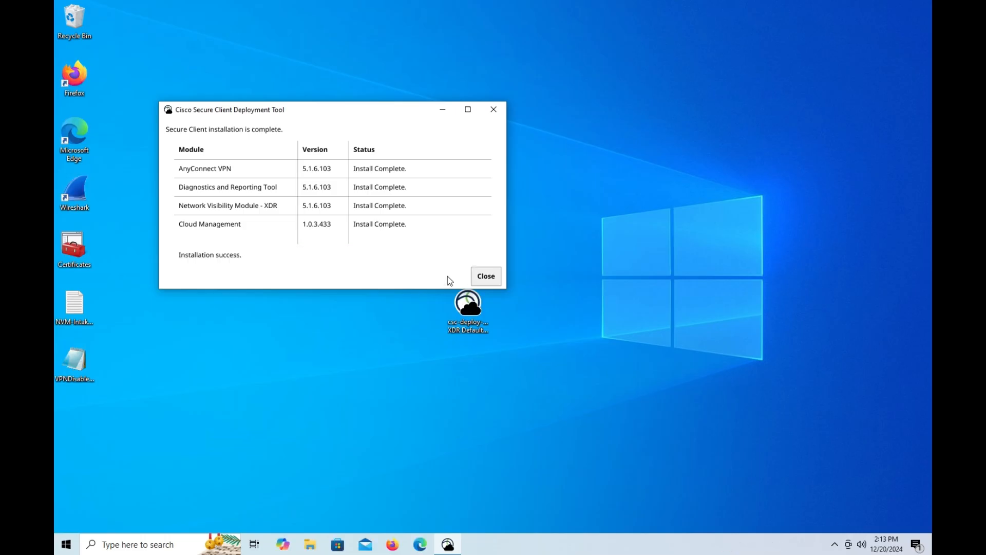
{"action": "left_click", "coordinate": [486, 276]}
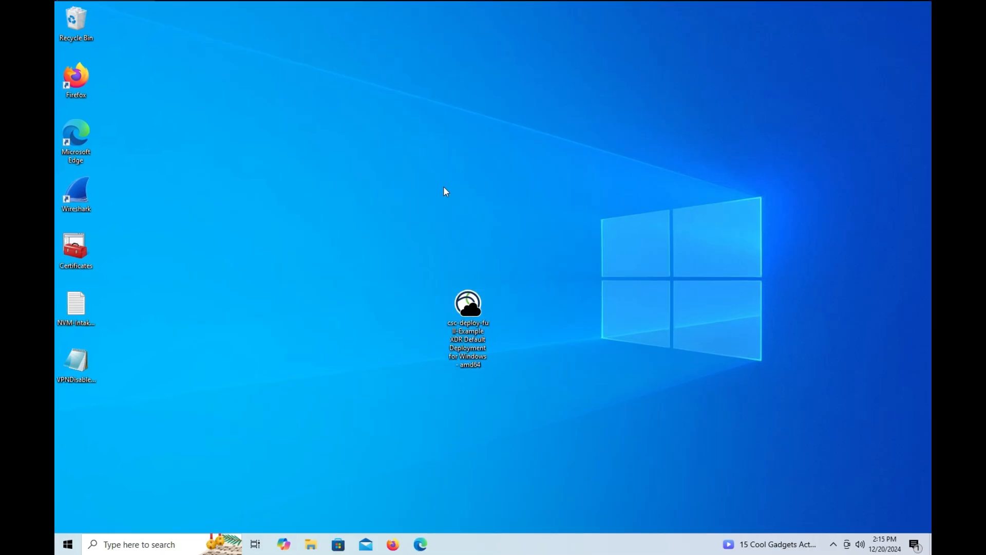
- Switch to Cisco Secure Client, examine its installed modules and their versions, and close the client's windows
{"action": "left_click", "coordinate": [834, 545]}
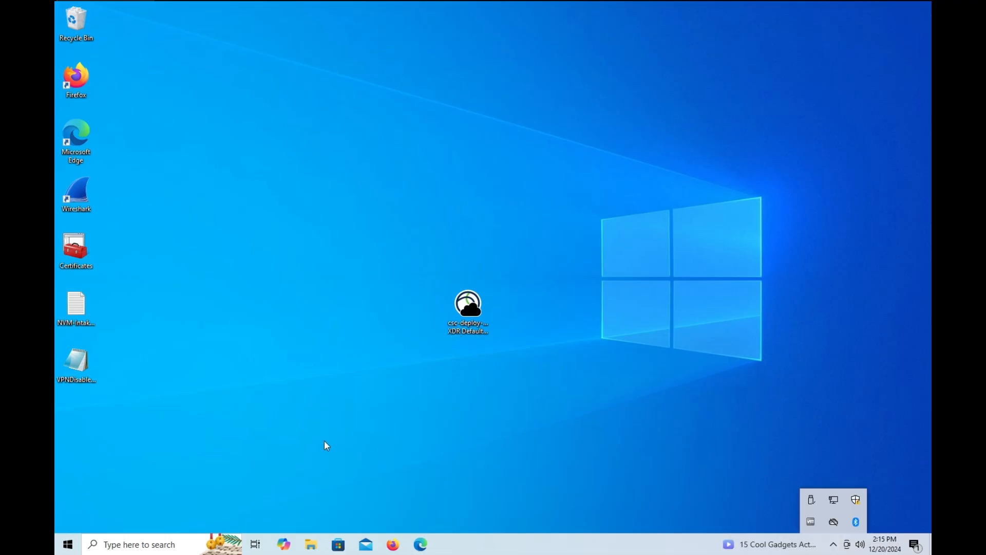
{"action": "left_click", "coordinate": [66, 546]}
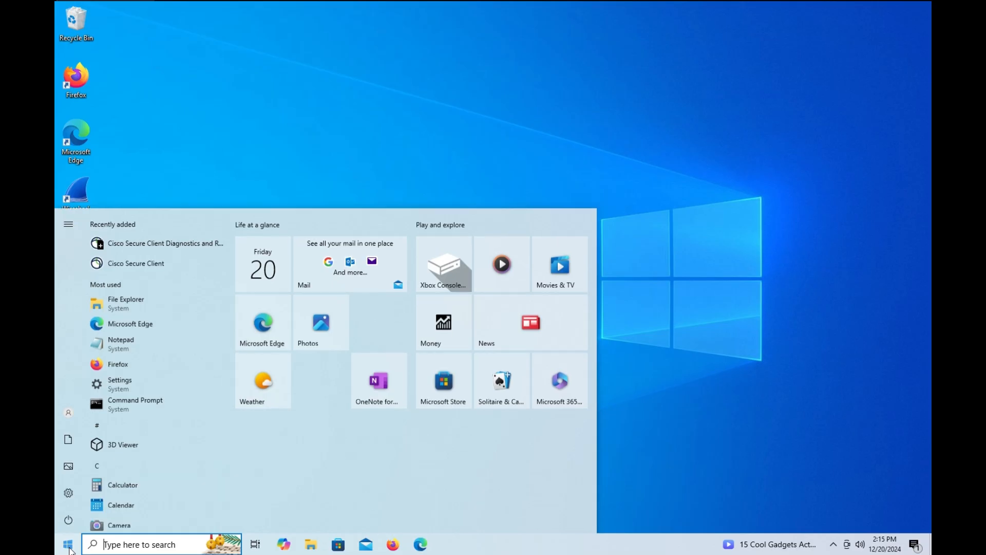
{"action": "left_click", "coordinate": [143, 263]}
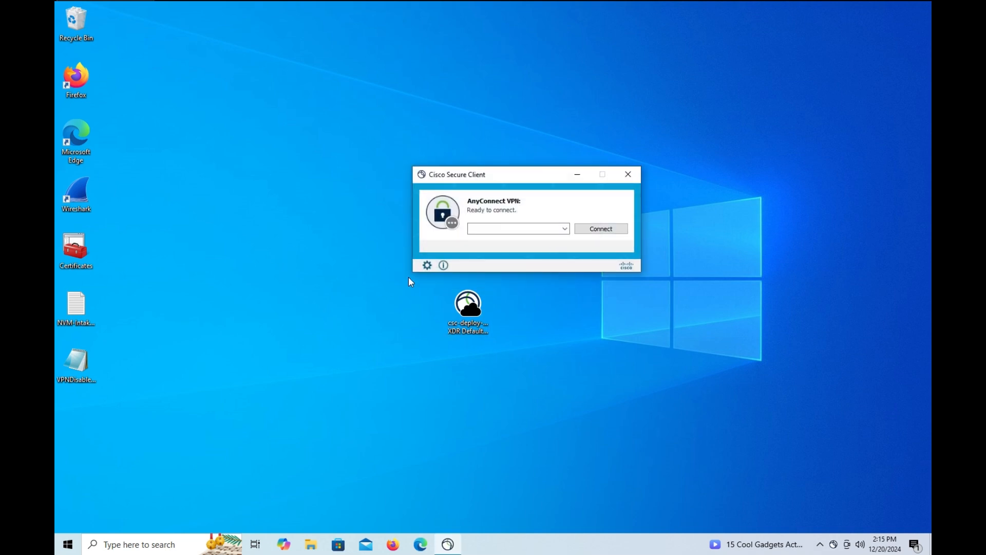
{"action": "left_click", "coordinate": [445, 266]}
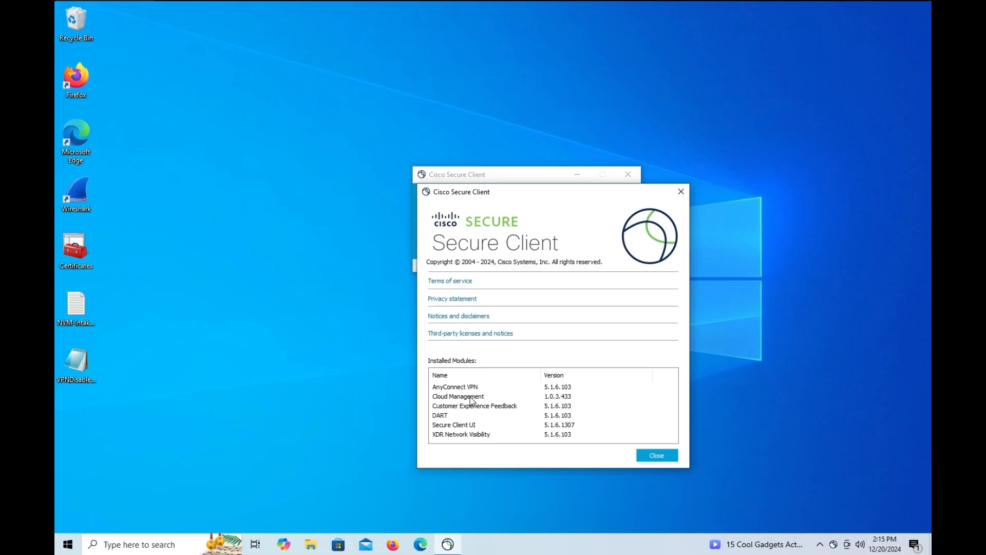
{"action": "left_click", "coordinate": [664, 458]}
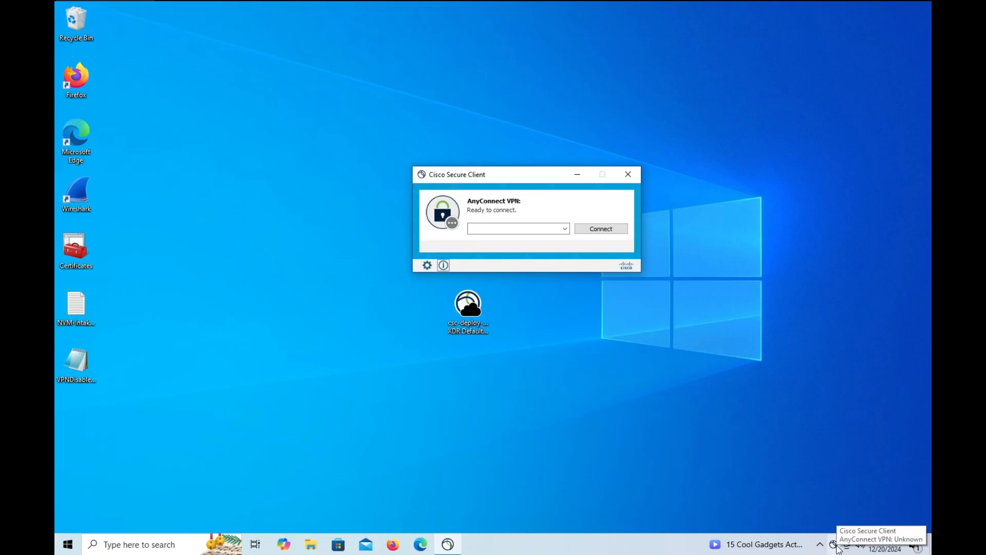
{"action": "left_click", "coordinate": [630, 176]}
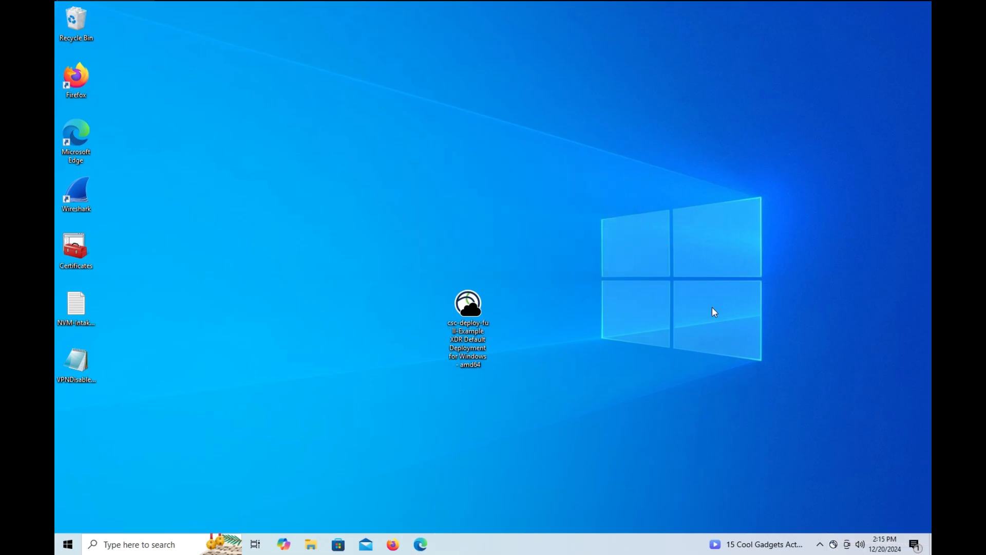
{"action": "left_click", "coordinate": [834, 544]}
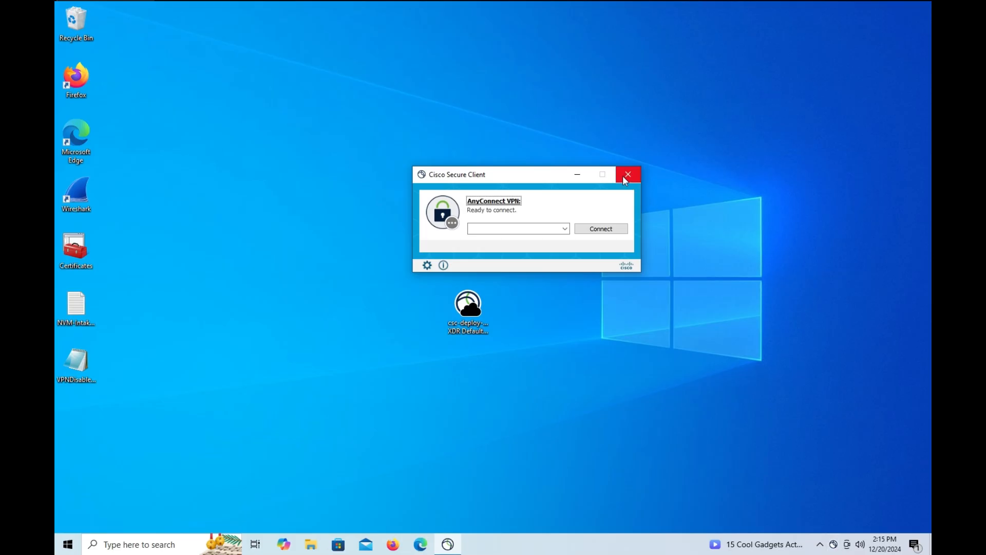
{"action": "left_click", "coordinate": [623, 176]}
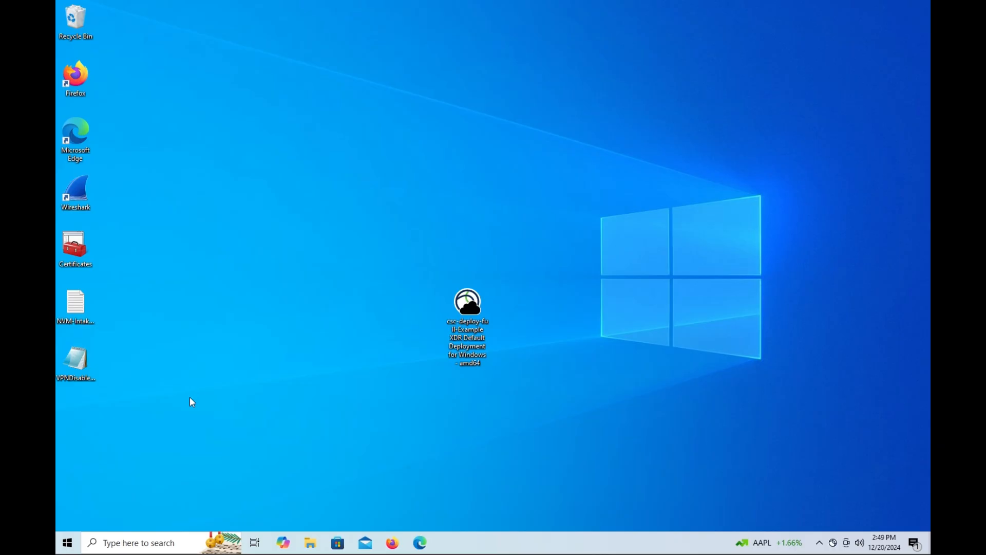
- Switch to Command Prompt and run ipconfig and hostname to look up the endpoint's IP address and host name
{"action": "left_click", "coordinate": [140, 542]}
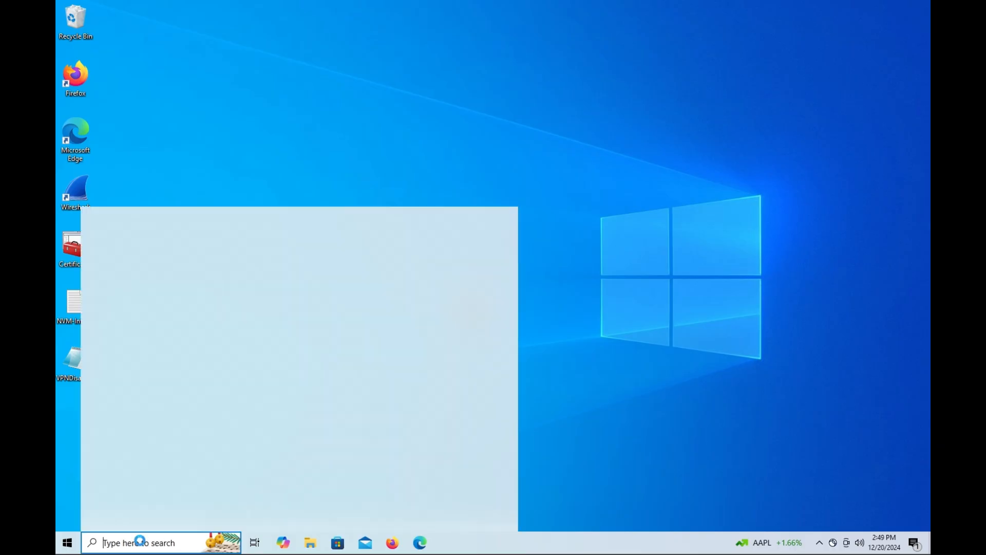
{"action": "type", "text": "cmd"}
{"action": "key", "text": "Return"}
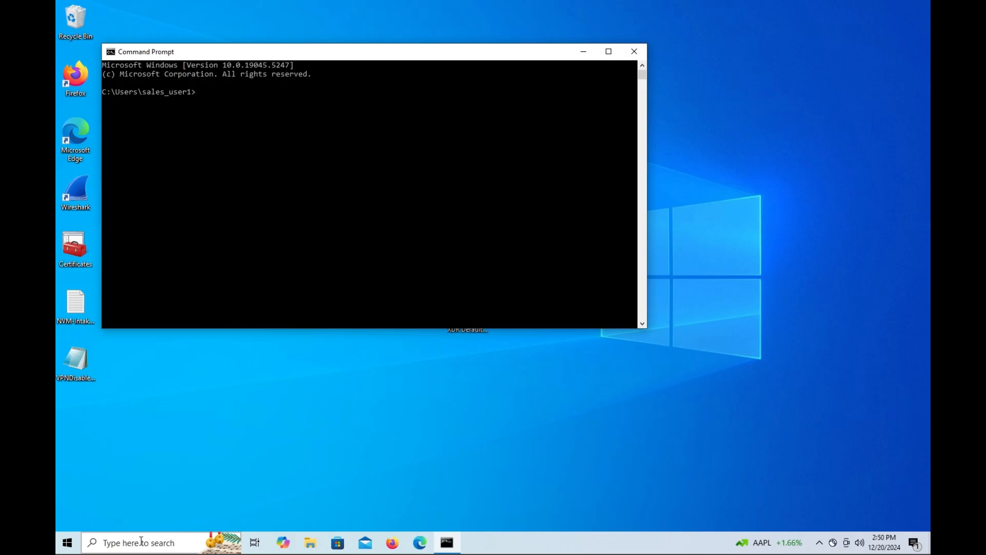
{"action": "type", "text": "ipconfig"}
{"action": "key", "text": "Return"}
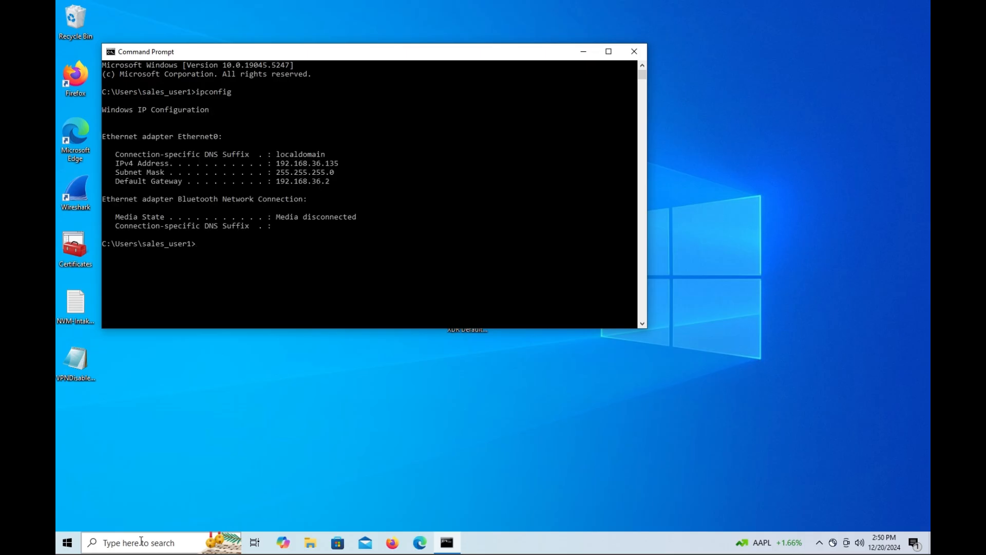
{"action": "type", "text": "hostname"}
{"action": "key", "text": "Return"}
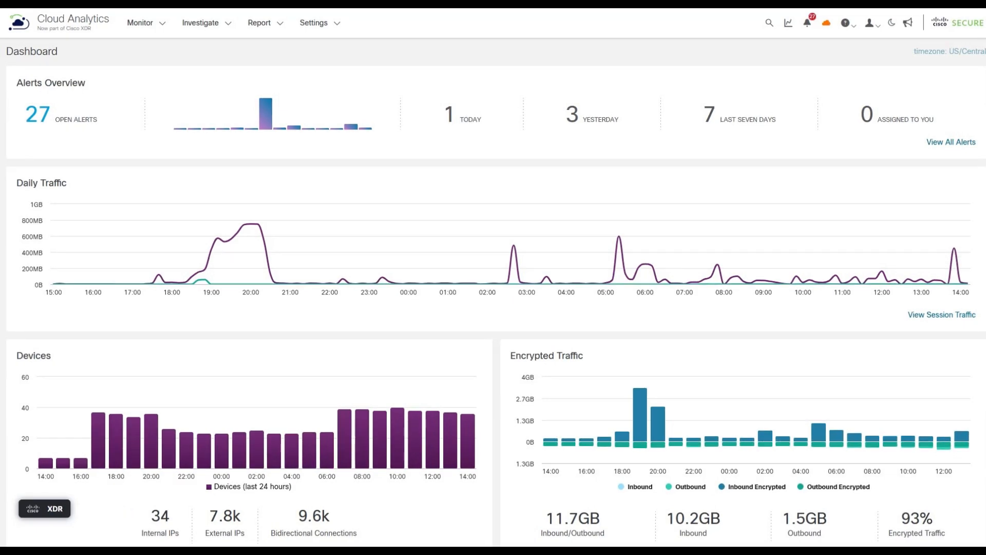
- In Cloud Analytics, filter the Event Viewer's NVM Flow records to source IP address 192.168.36.135 and expand the first record
{"action": "left_click", "coordinate": [206, 37]}
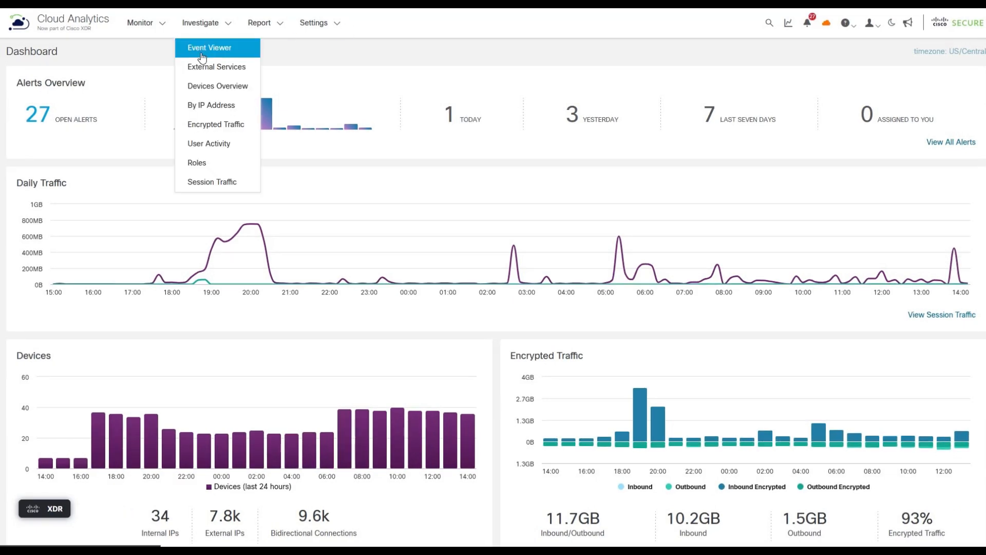
{"action": "left_click", "coordinate": [203, 51]}
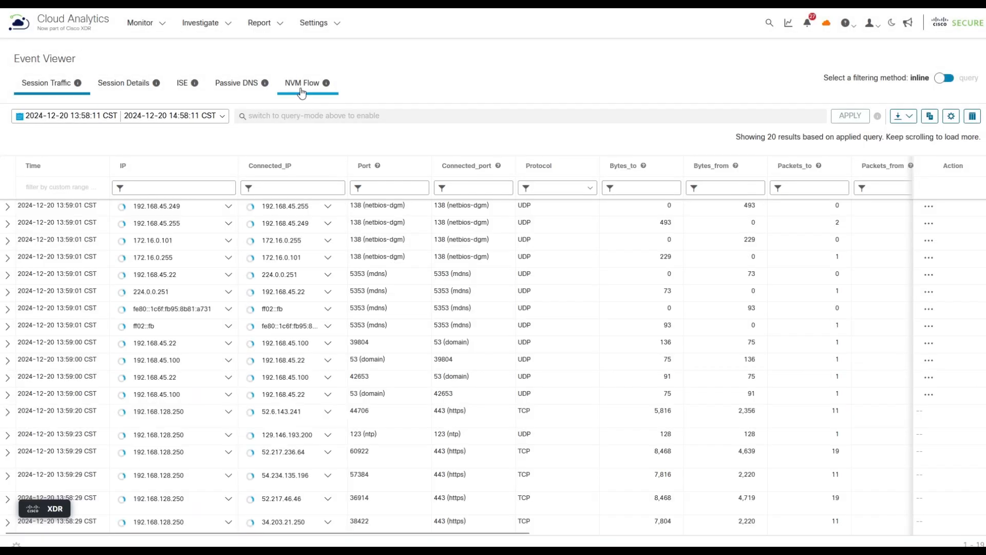
{"action": "left_click", "coordinate": [301, 93]}
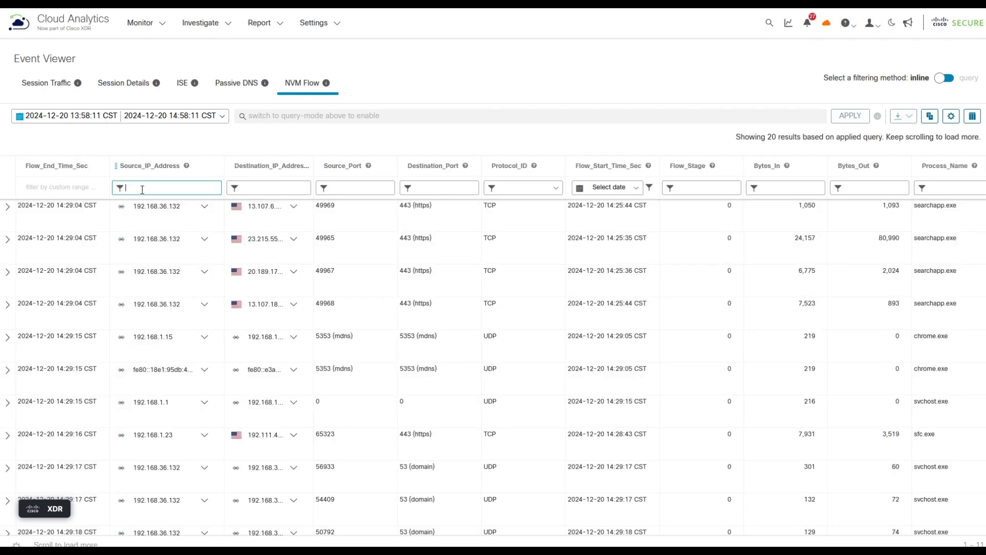
{"action": "type", "text": "192.168.36.135"}
{"action": "key", "text": "Return"}
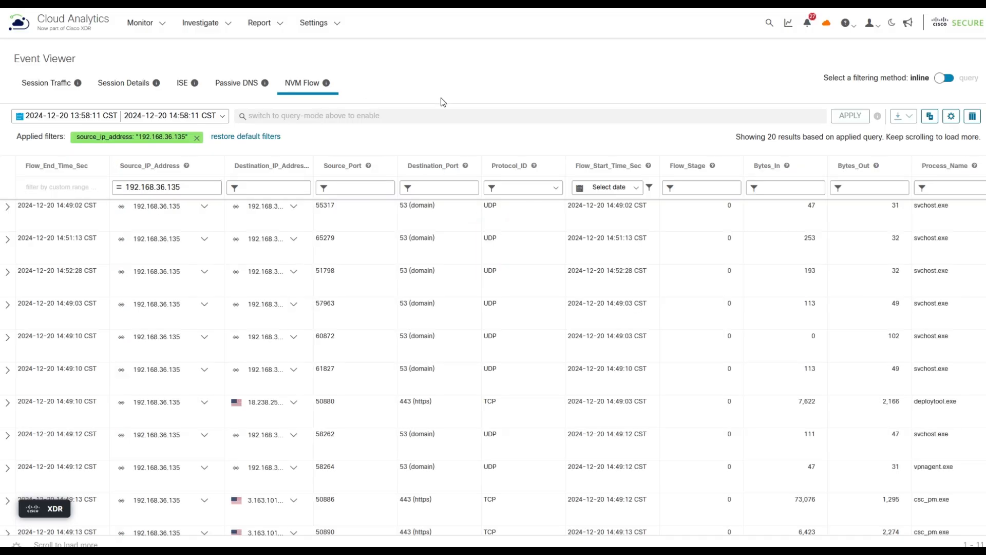
{"action": "left_click", "coordinate": [9, 208]}
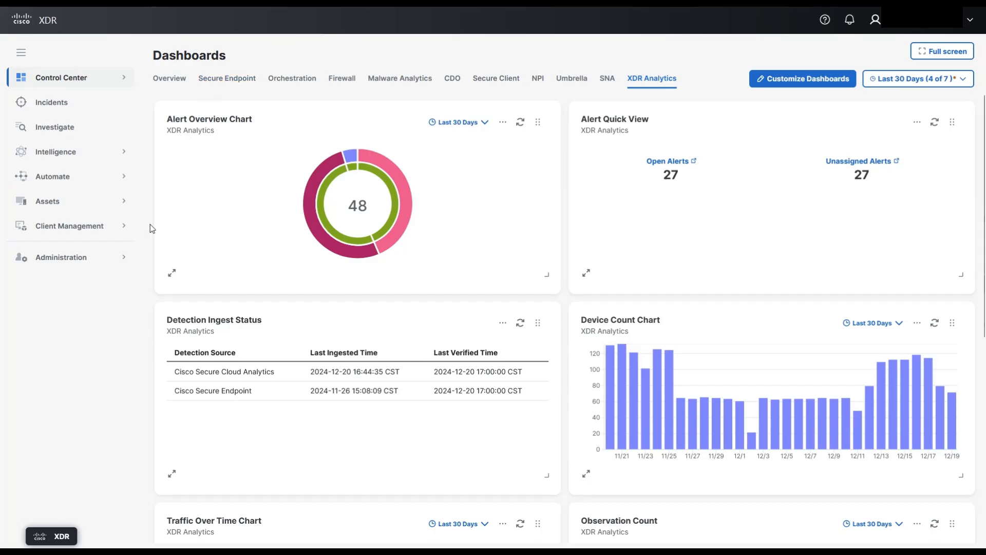
- In Cisco XDR, search the Devices inventory under Assets for 192.168.36.135
{"action": "left_click", "coordinate": [102, 209]}
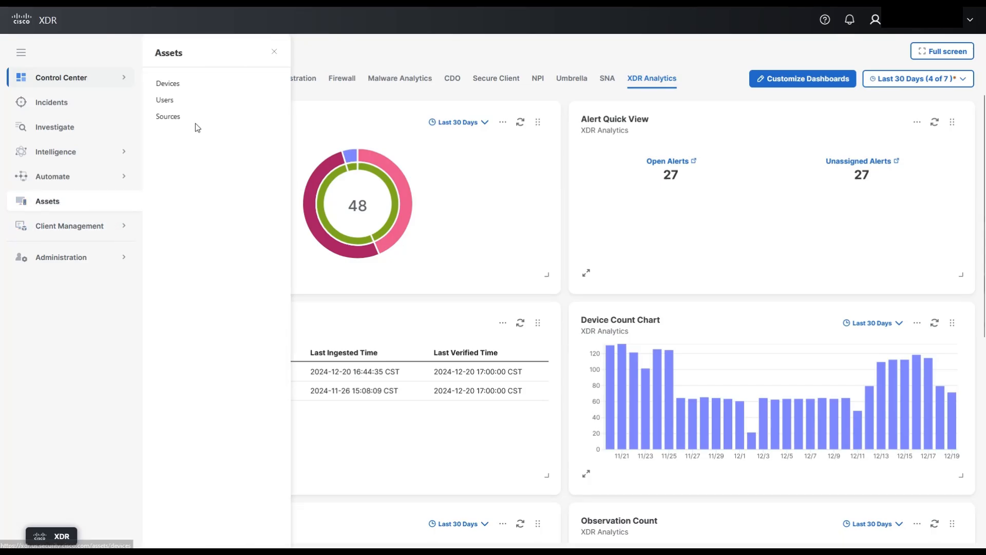
{"action": "left_click", "coordinate": [170, 88]}
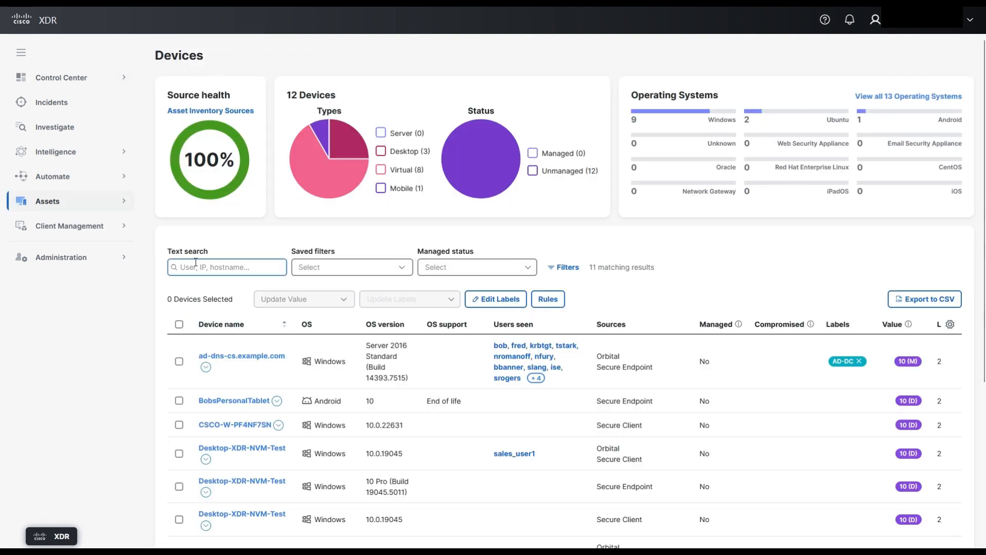
{"action": "left_click", "coordinate": [196, 263]}
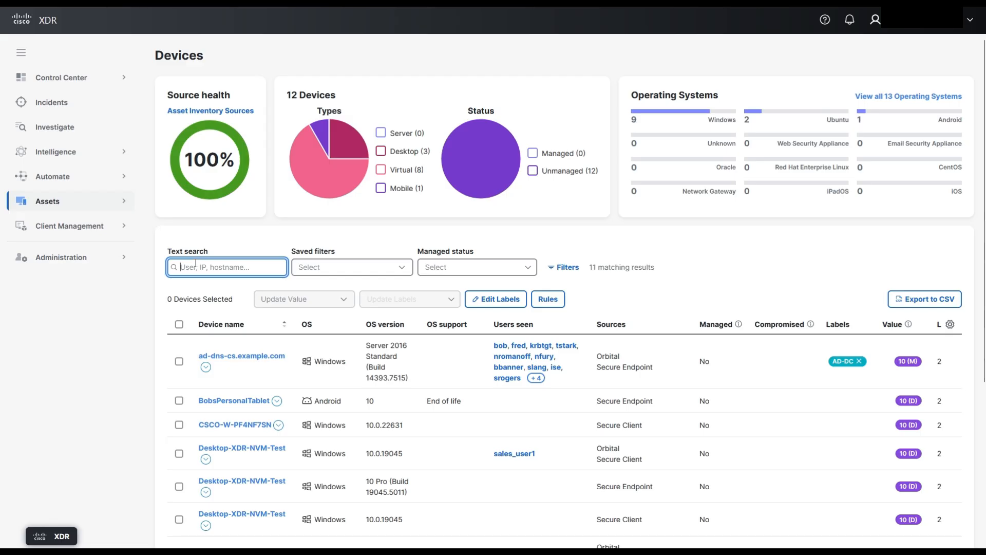
{"action": "type", "text": "192."}
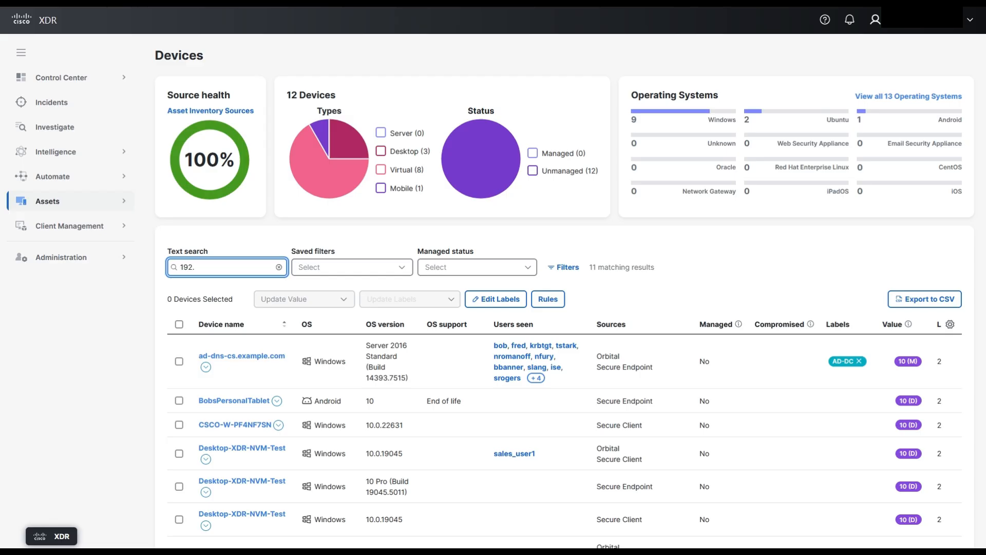
{"action": "type", "text": "168.36.135"}
{"action": "key", "text": "Return"}
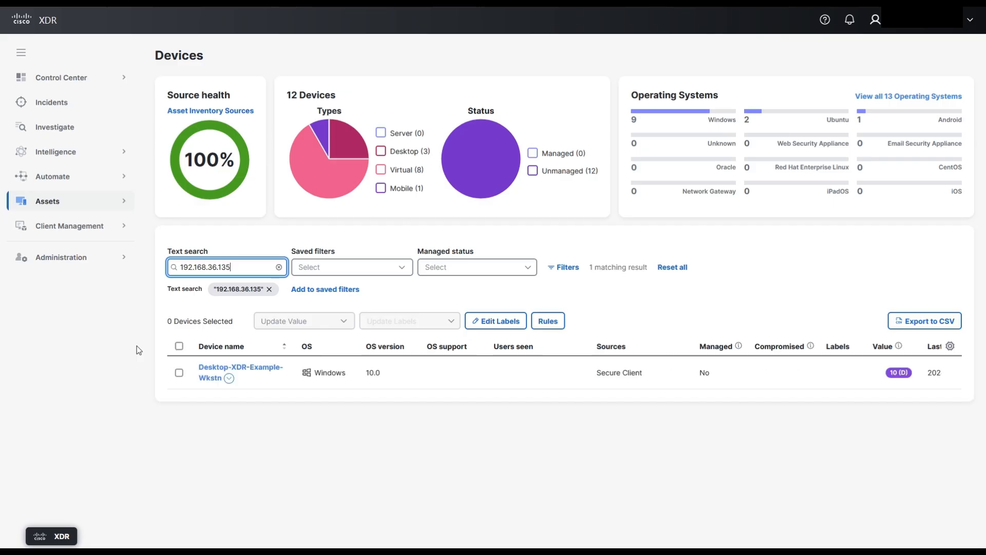
- Open the full device details of Desktop-XDR-Example-Wkstn and examine its Secure Client deployment, version and modules
{"action": "left_click", "coordinate": [212, 383]}
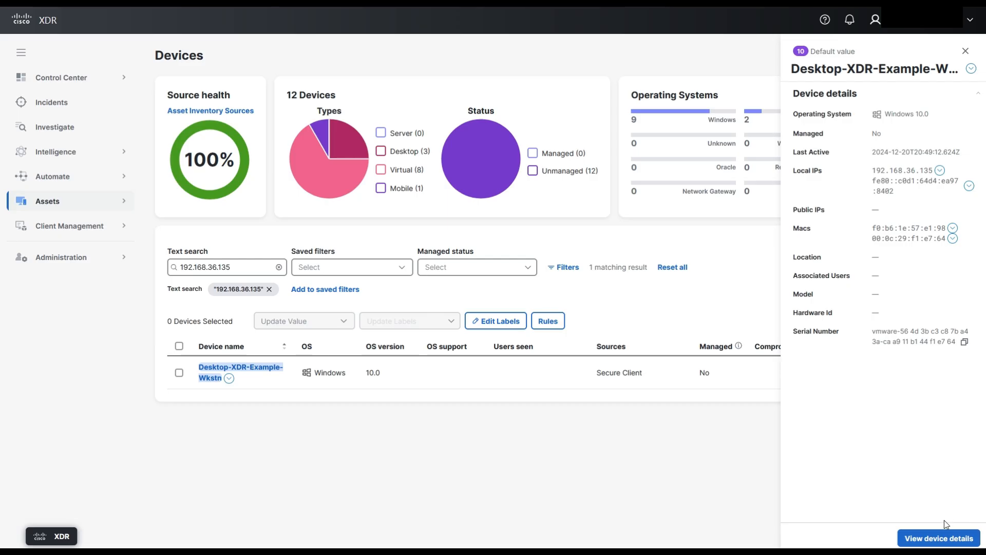
{"action": "left_click", "coordinate": [934, 544]}
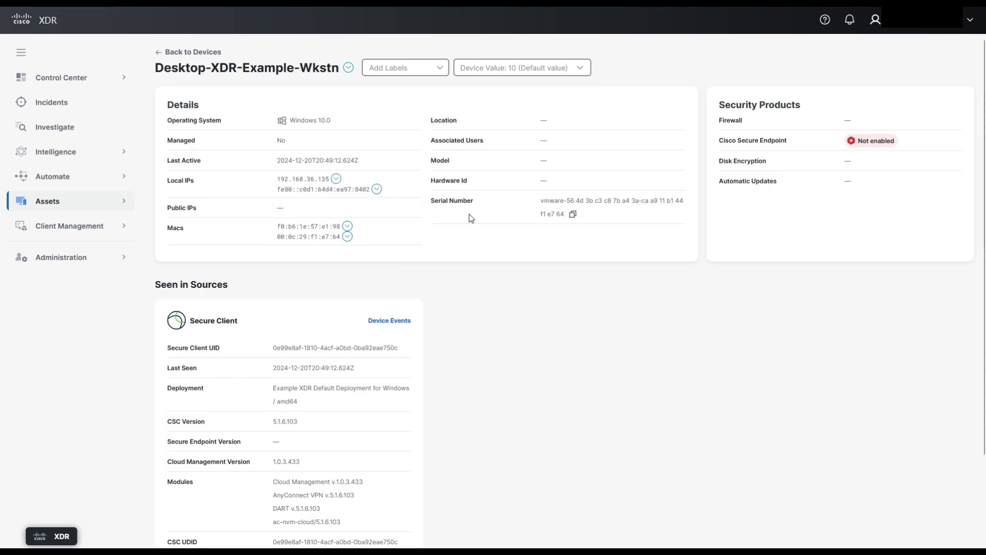
{"action": "scroll", "coordinate": [498, 253], "scroll_direction": "down", "scroll_amount": 2}
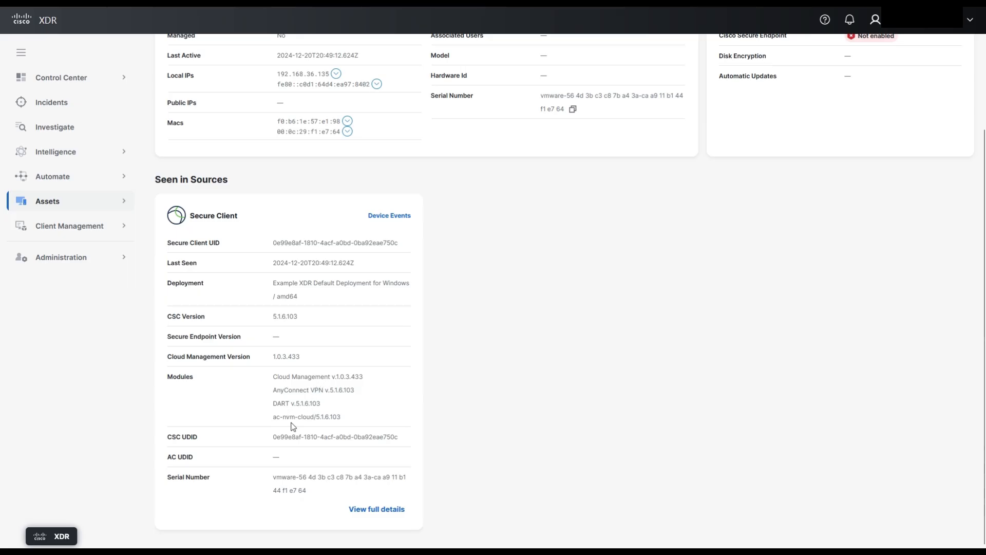
{"action": "scroll", "coordinate": [470, 337], "scroll_direction": "up", "scroll_amount": 2}
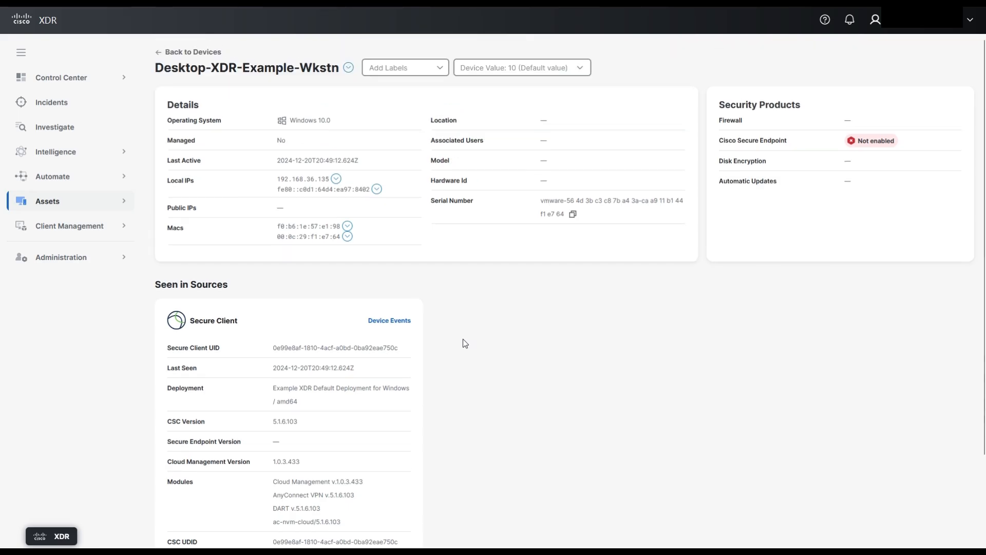